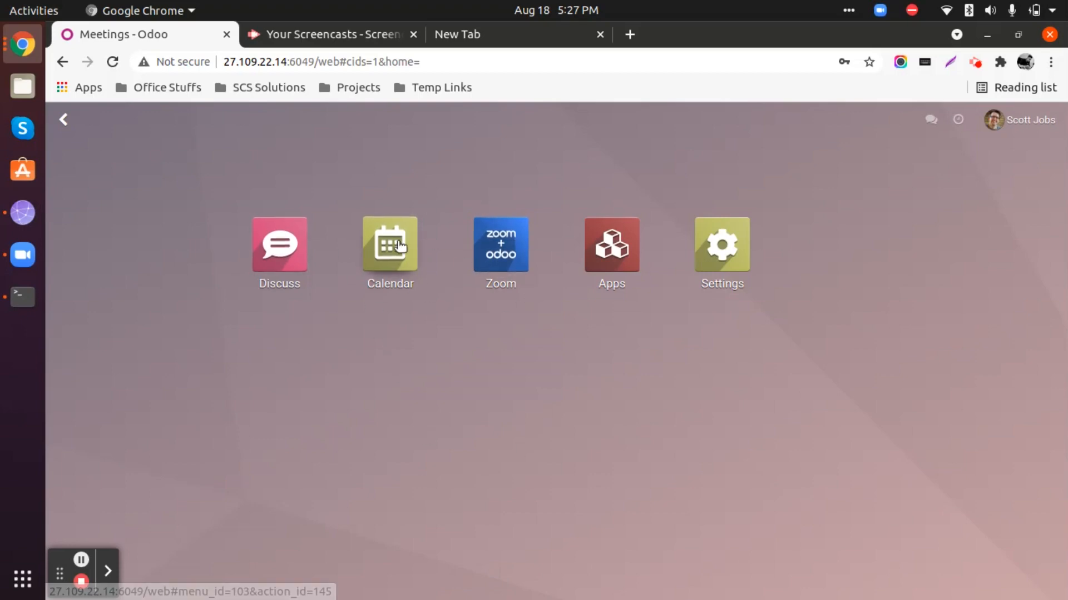
Open the Calendar, view the meetings by month, and show them as a list.
click(390, 251)
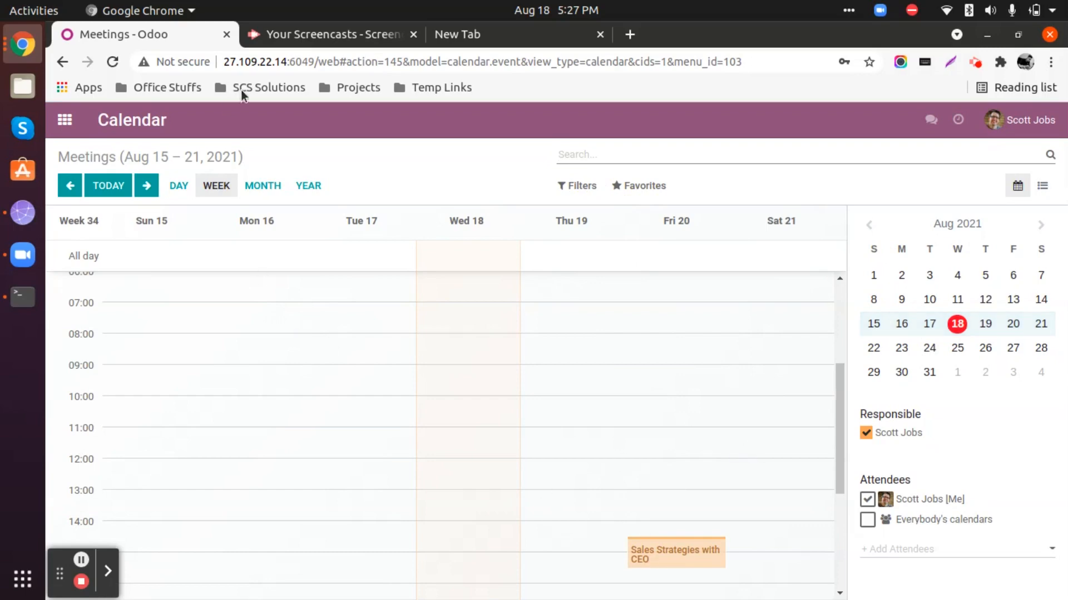
click(267, 183)
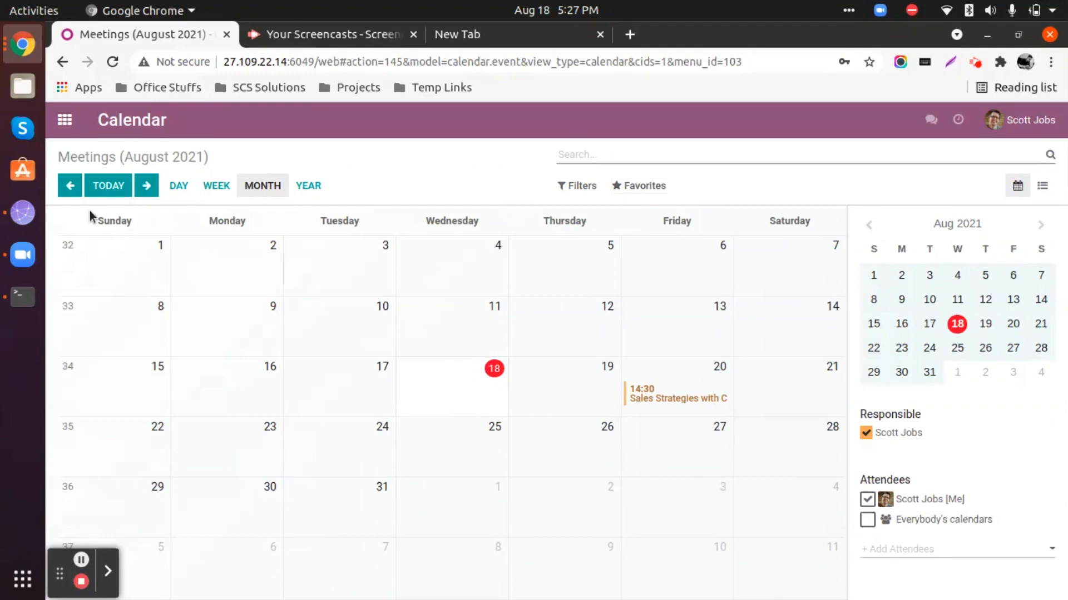
click(1042, 189)
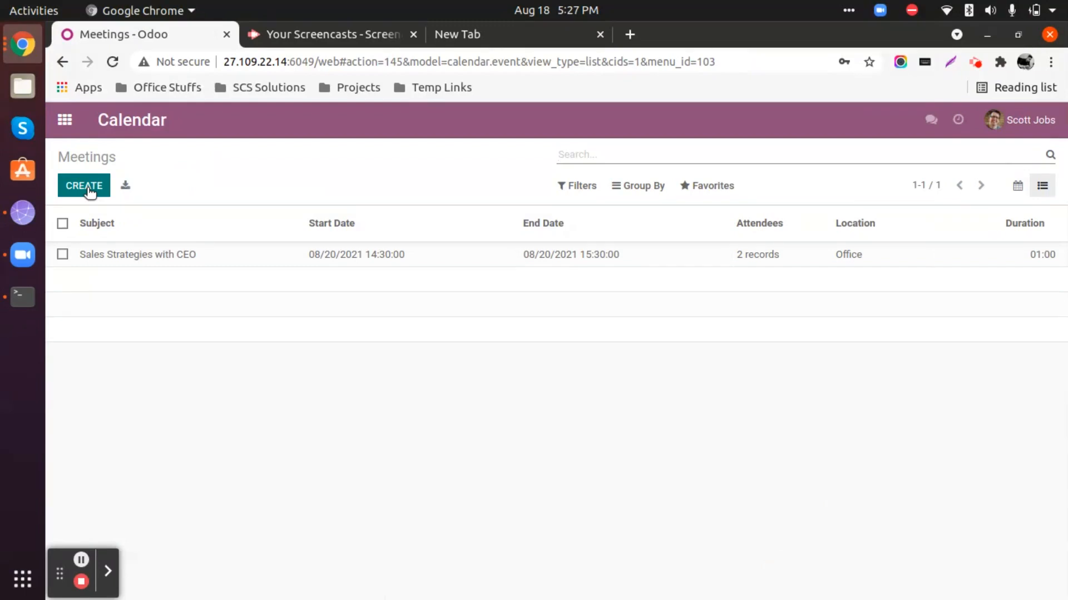
click(1017, 188)
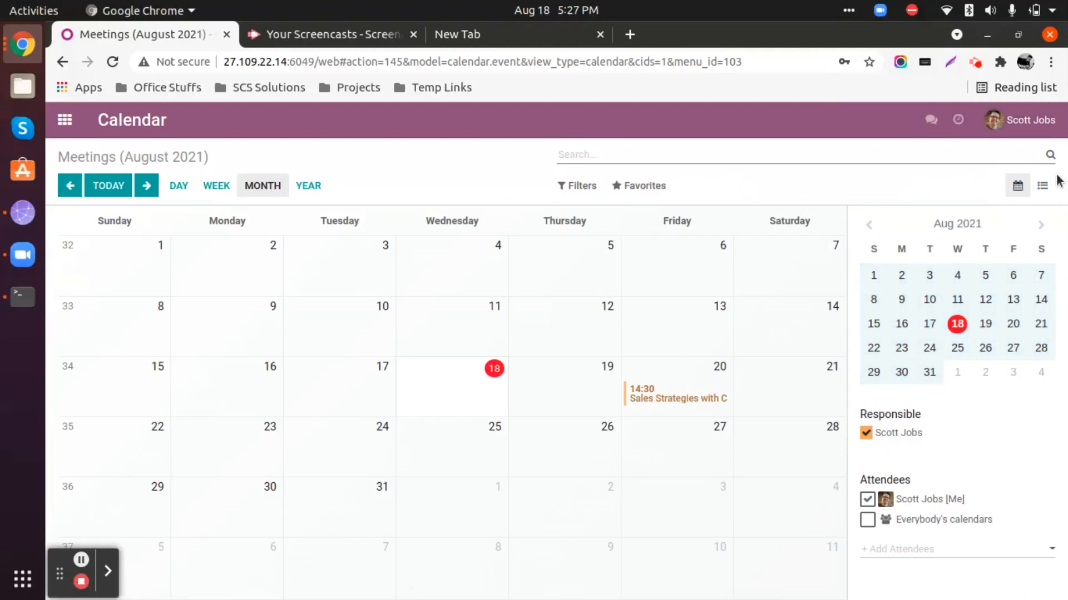
click(1042, 185)
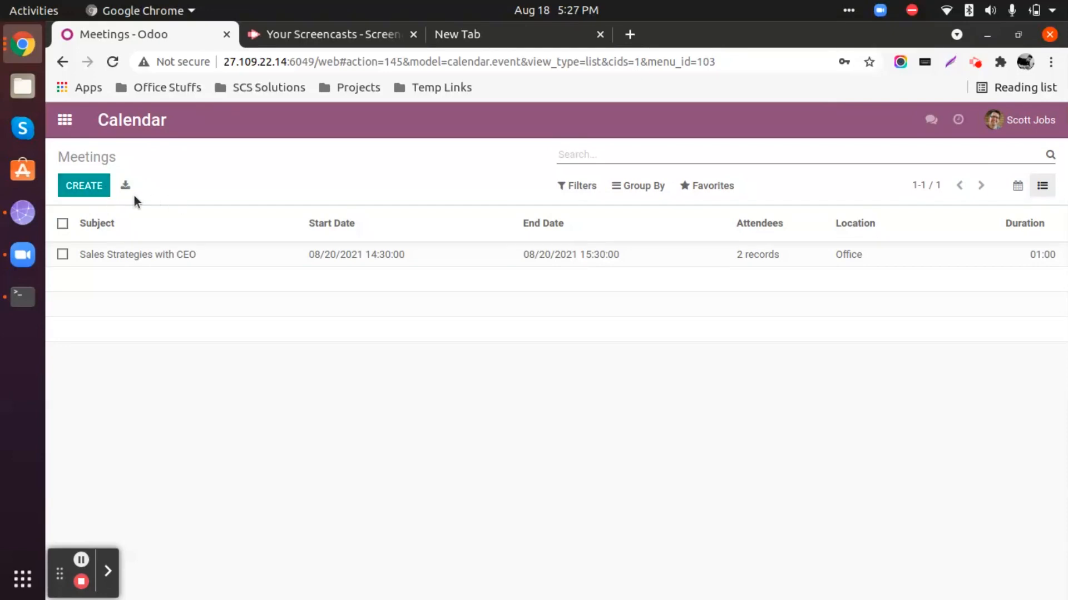
Create a new meeting with the subject "Monthly Sales Review".
click(99, 189)
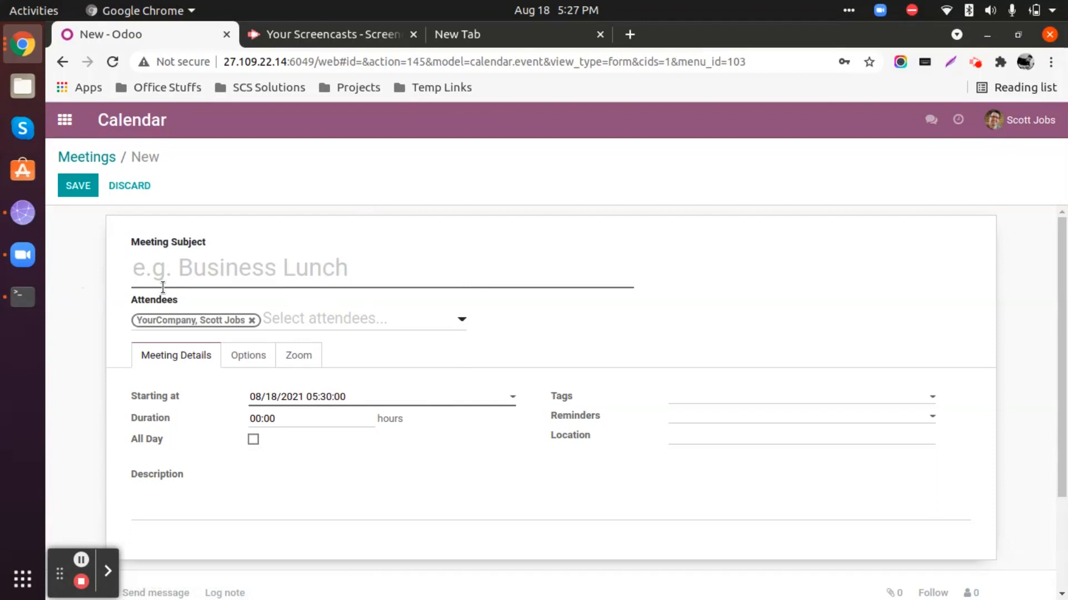
text(Mont)
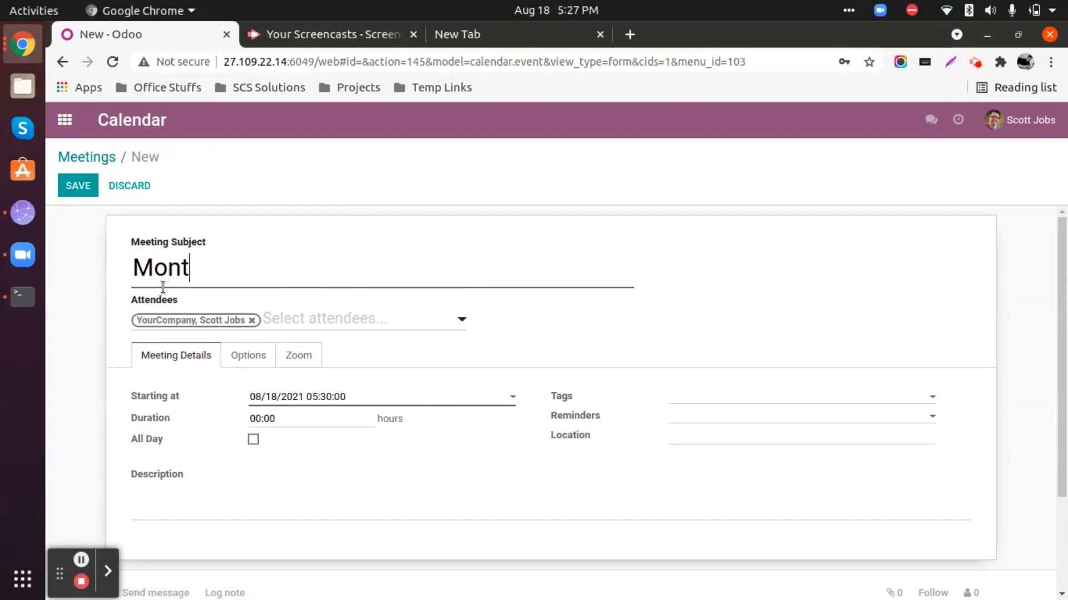
text(hly Sales Revie)
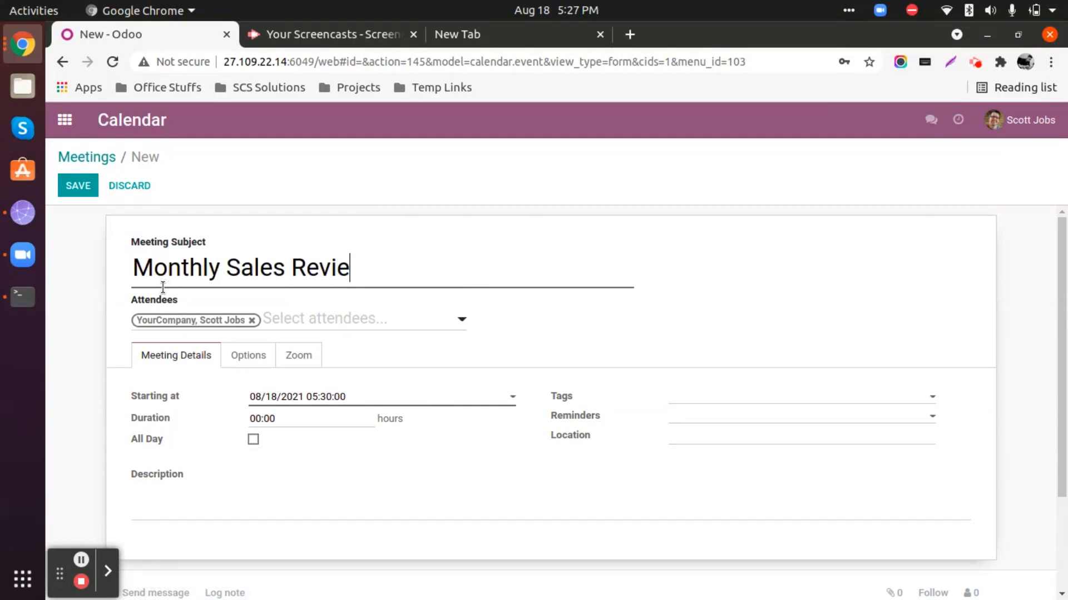
text(w /)
key(BackSpace)
key(BackSpace)
key(BackSpace)
Set the meeting to start on 09/05/2021 at 11:30:00 with a duration of 1 hour.
click(312, 396)
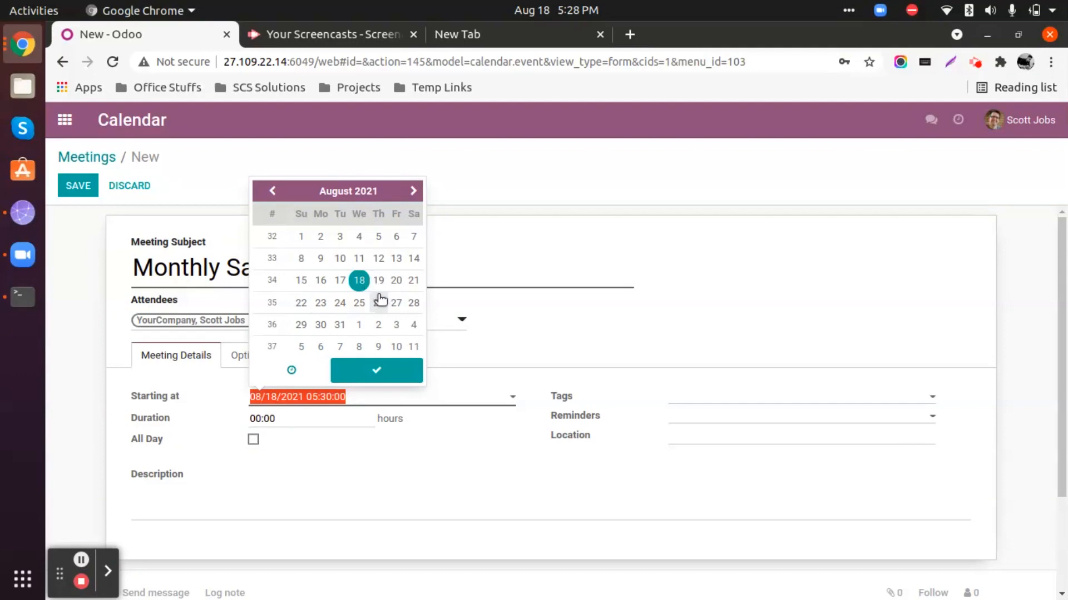
click(301, 346)
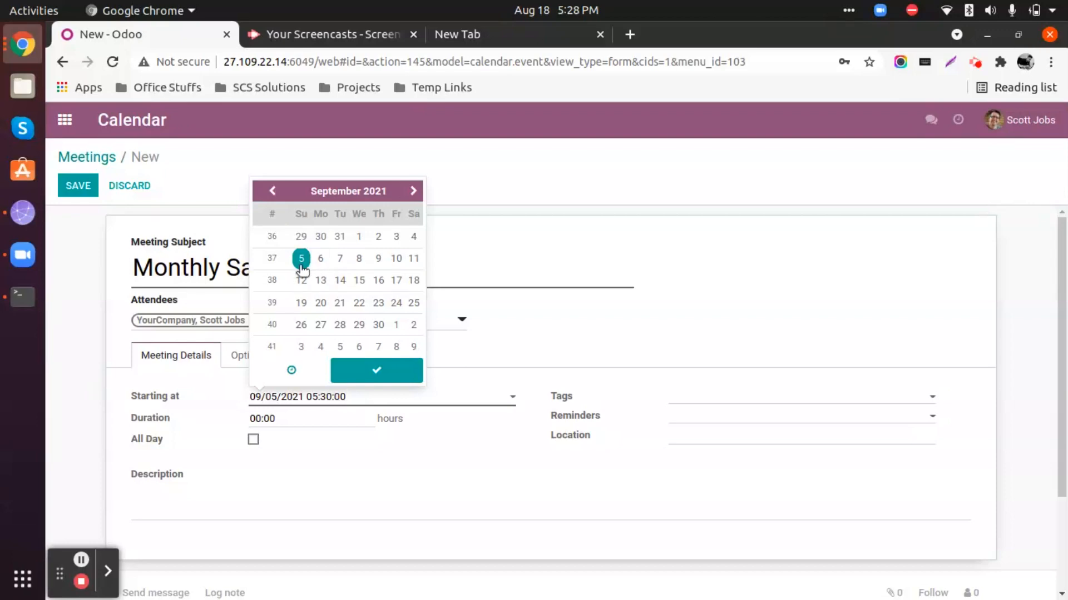
click(292, 371)
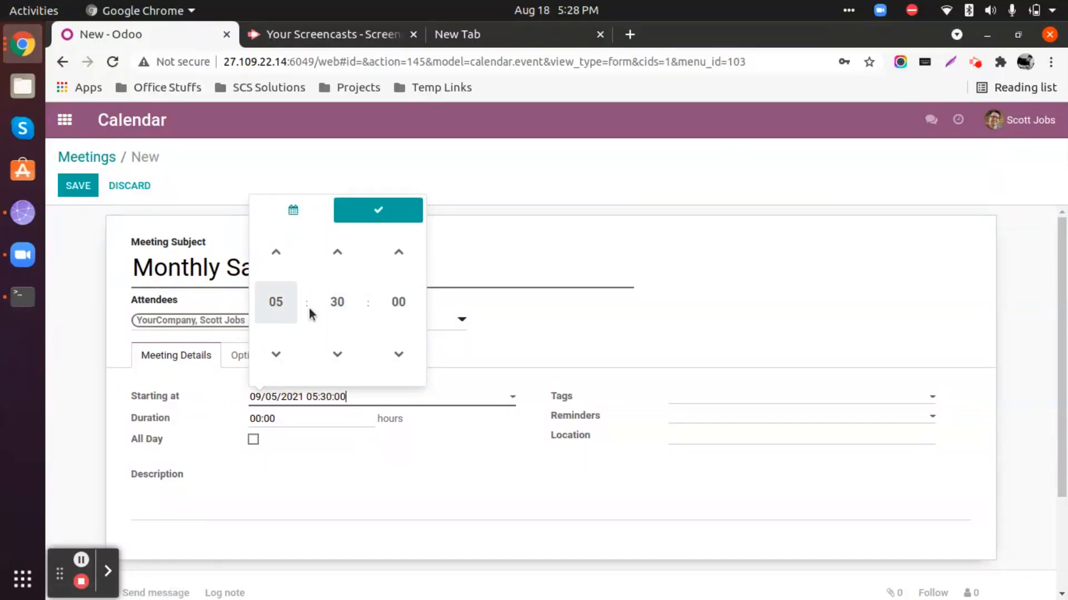
click(283, 303)
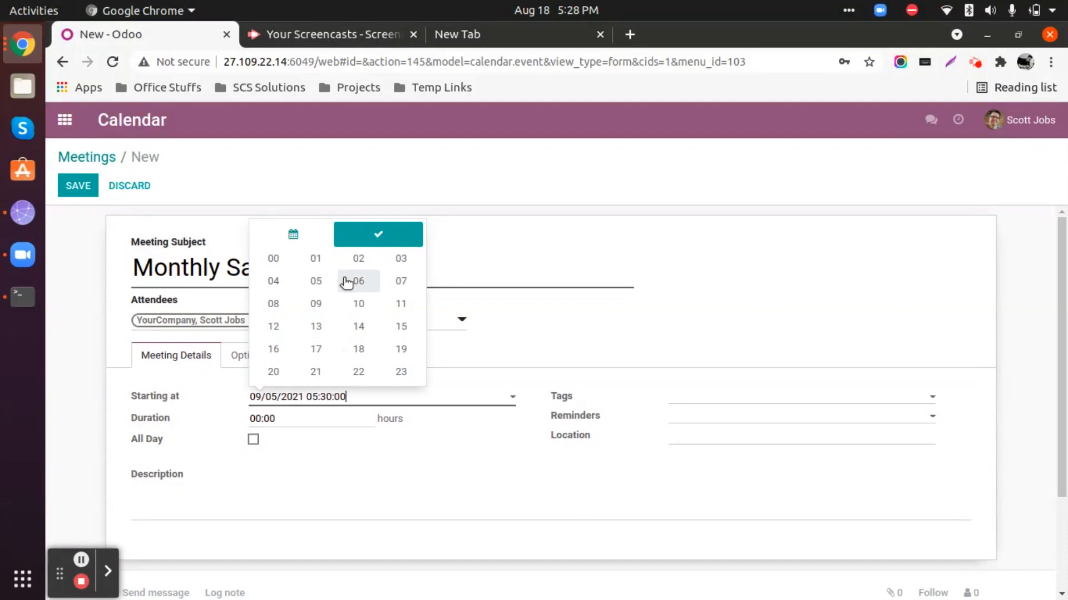
click(398, 306)
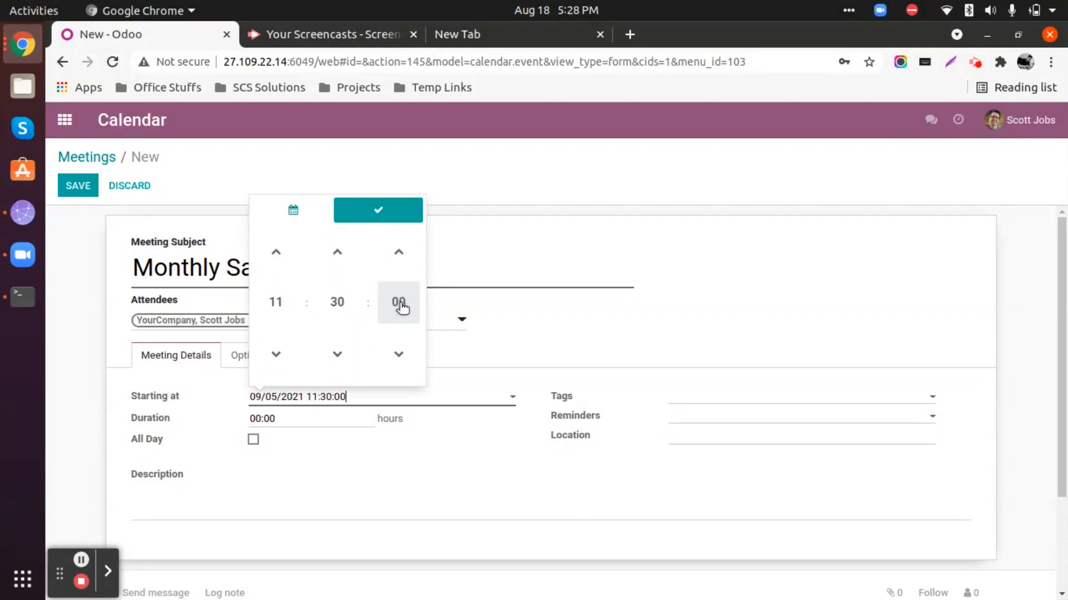
click(389, 214)
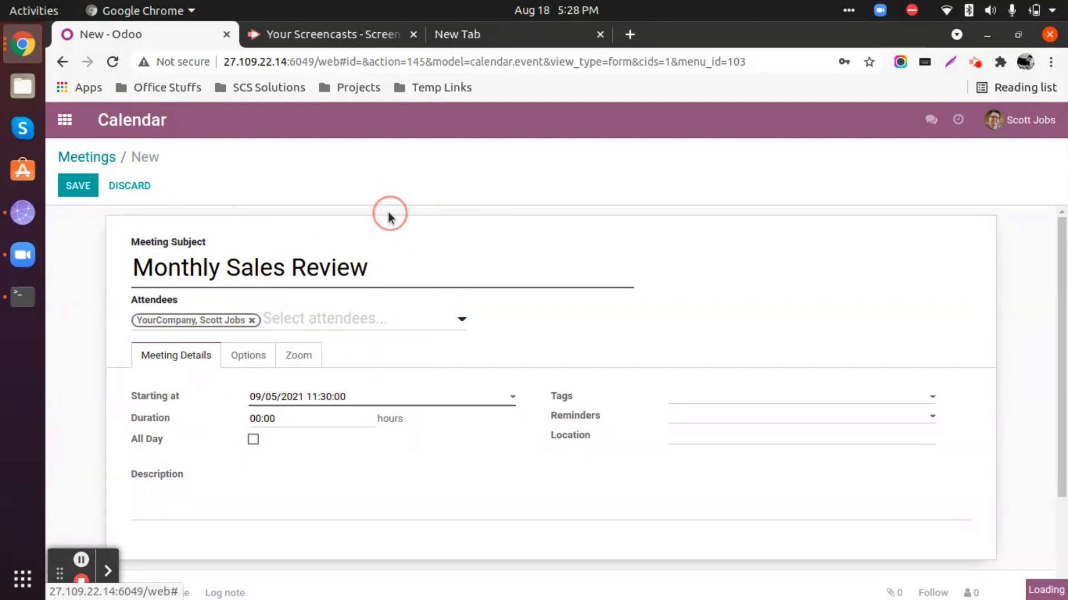
double_click(261, 423)
text(1)
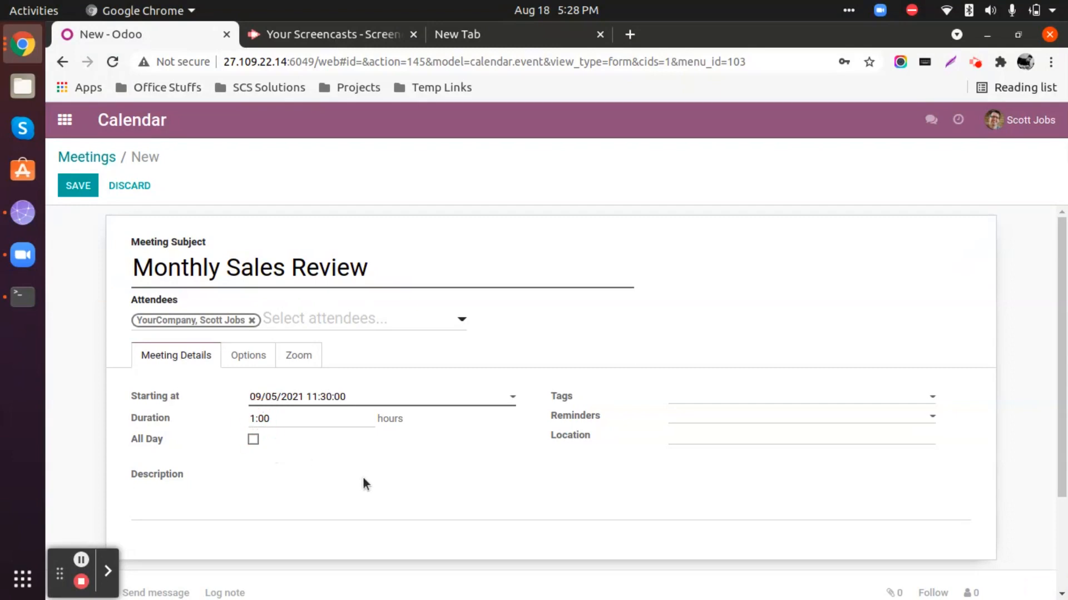
Tag the meeting as Internal Meeting and add the "Notification - 15 Minutes" reminder.
click(724, 396)
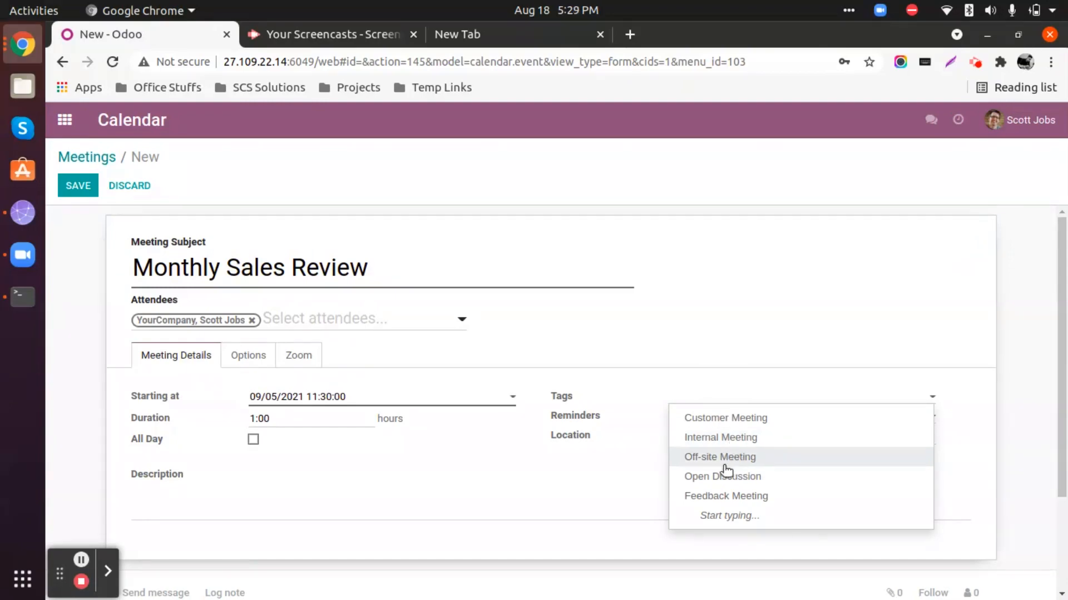
click(733, 438)
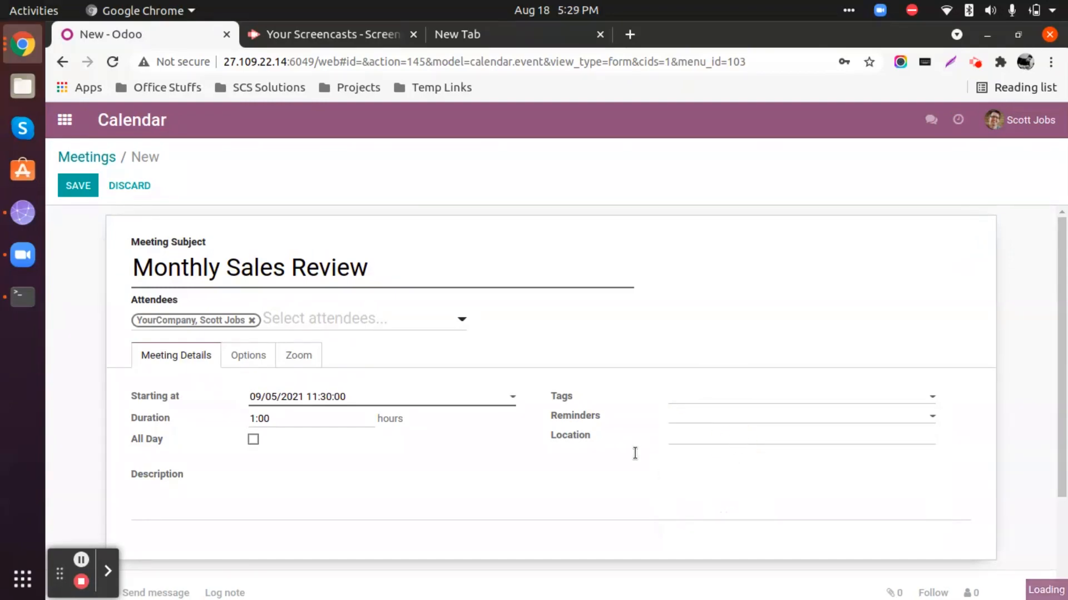
click(706, 424)
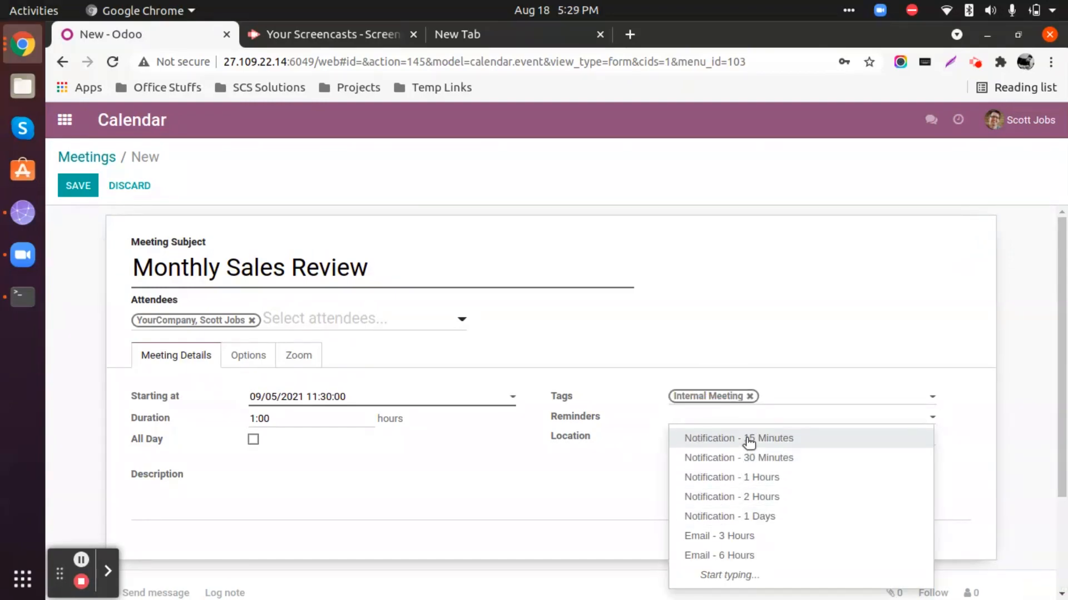
click(794, 443)
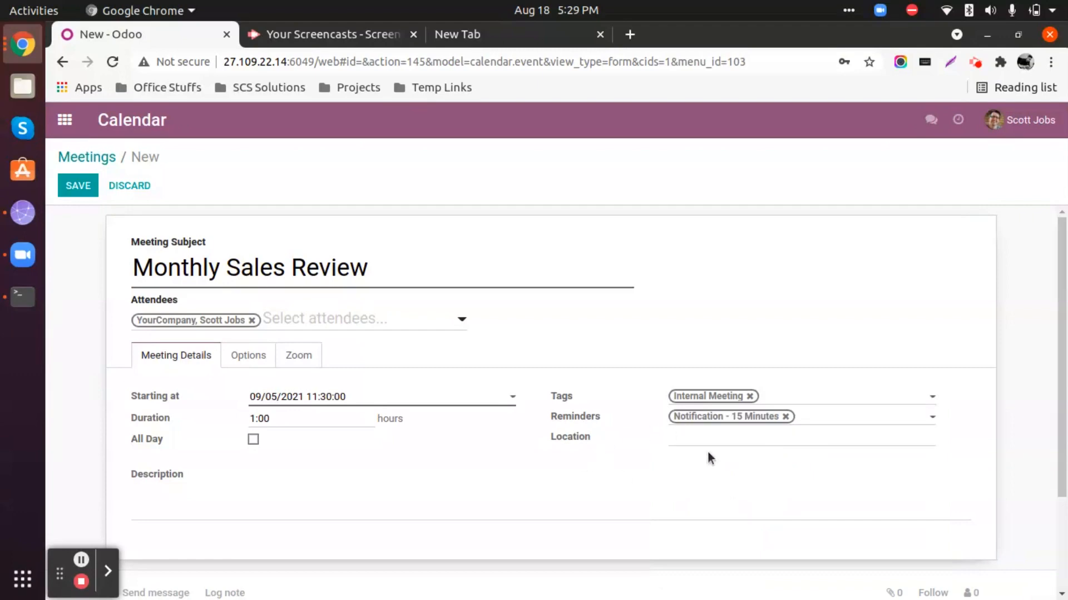
click(721, 441)
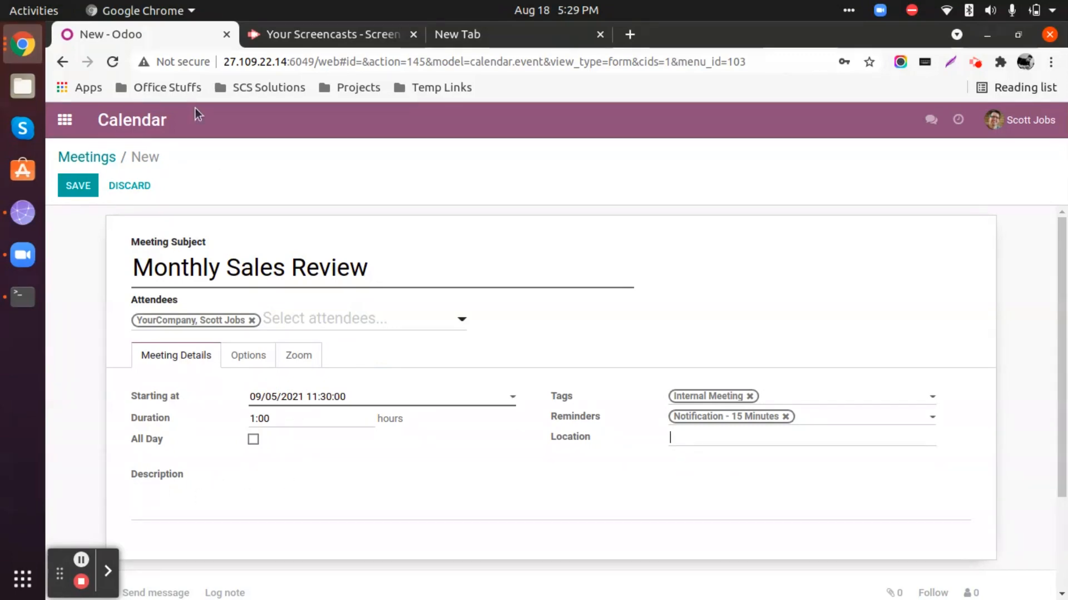
Make the meeting recurrent, repeating every 1 month.
click(250, 359)
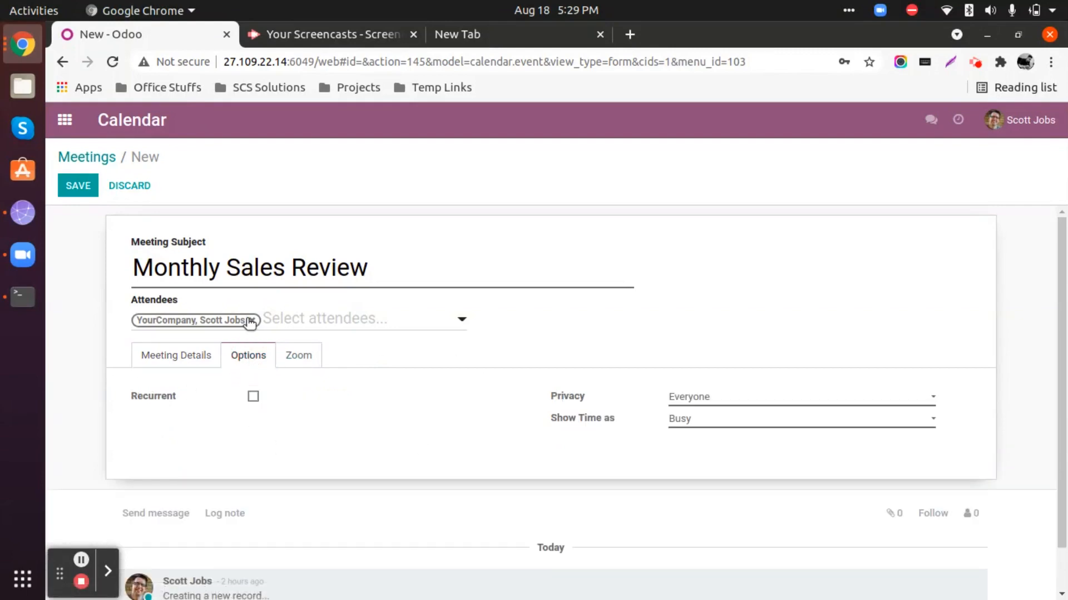
click(253, 397)
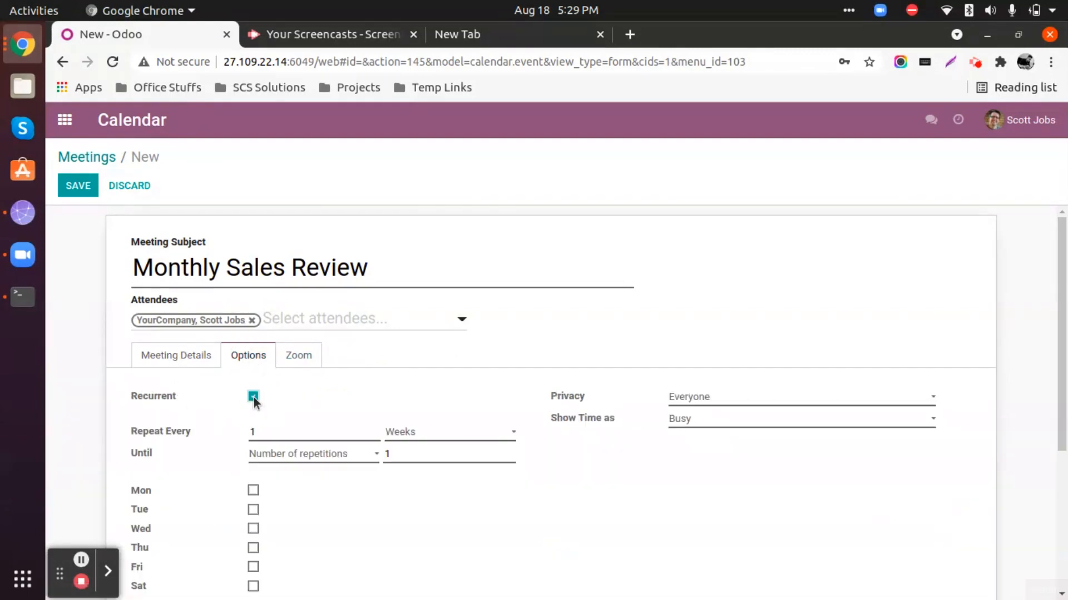
click(442, 433)
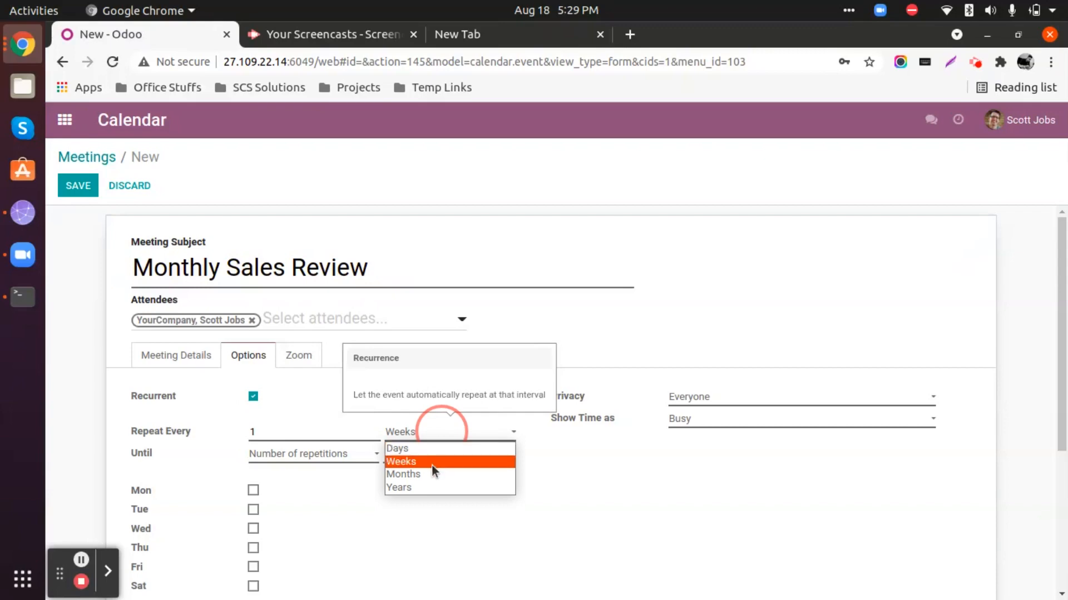
click(281, 427)
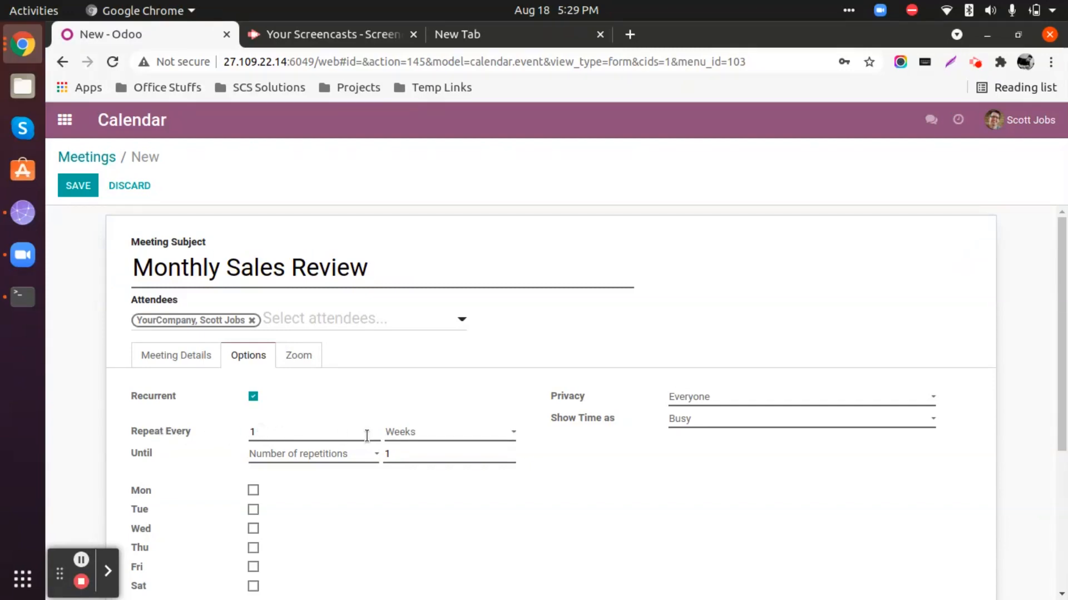
click(412, 436)
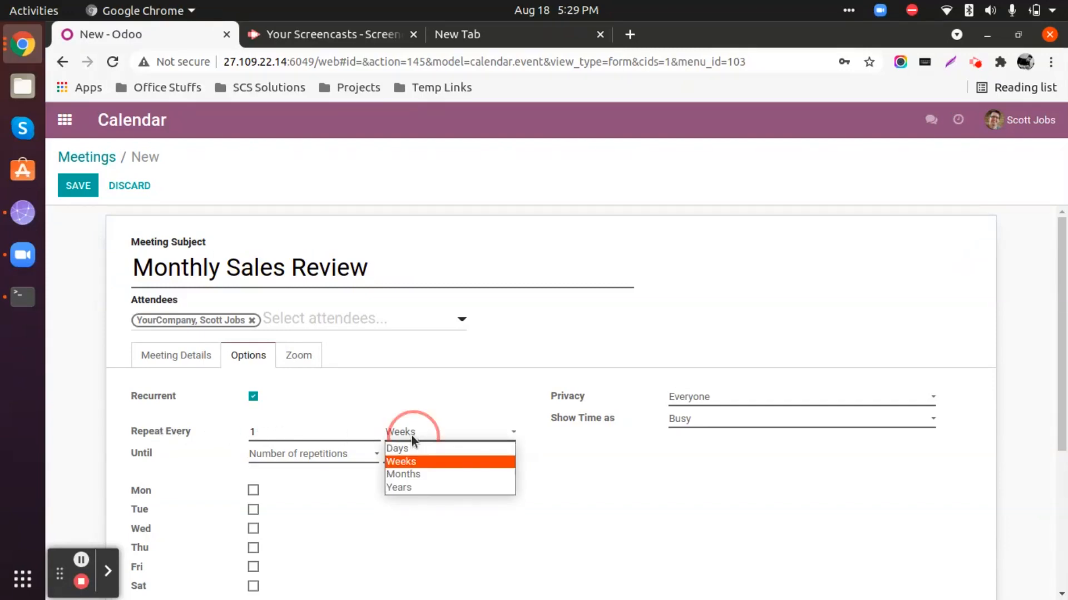
click(423, 474)
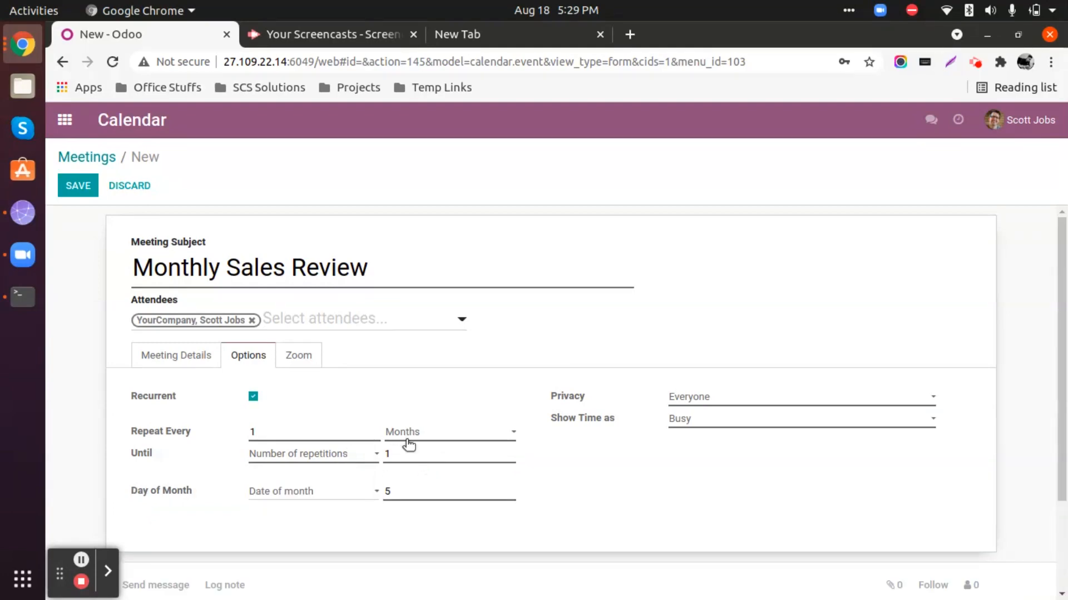
click(420, 437)
click(429, 473)
Limit the recurrence by number of repetitions to 10 and base it on the date of month.
click(309, 456)
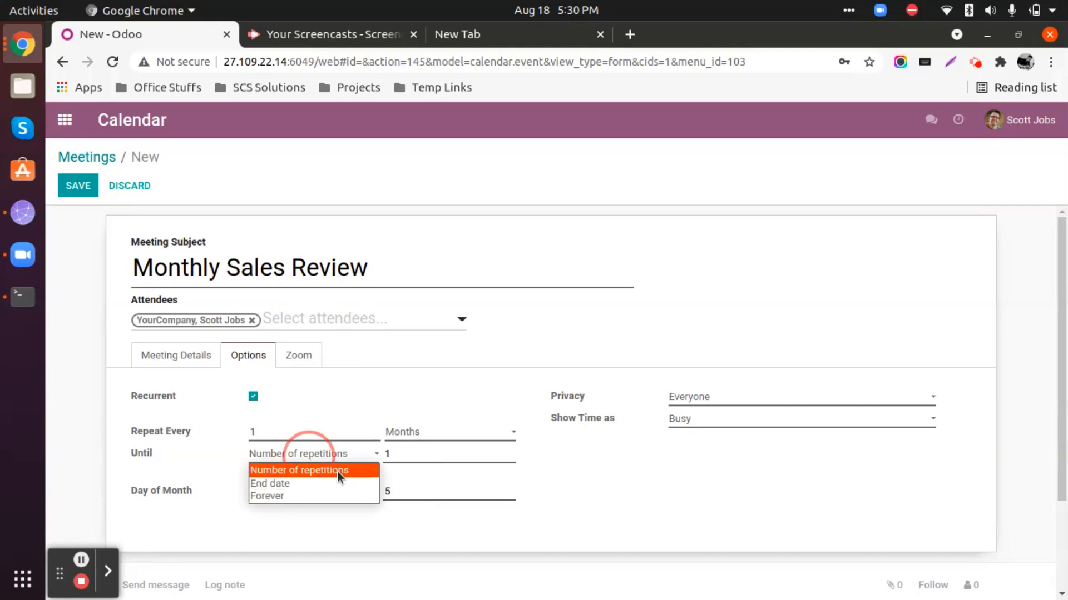
click(331, 471)
double_click(412, 453)
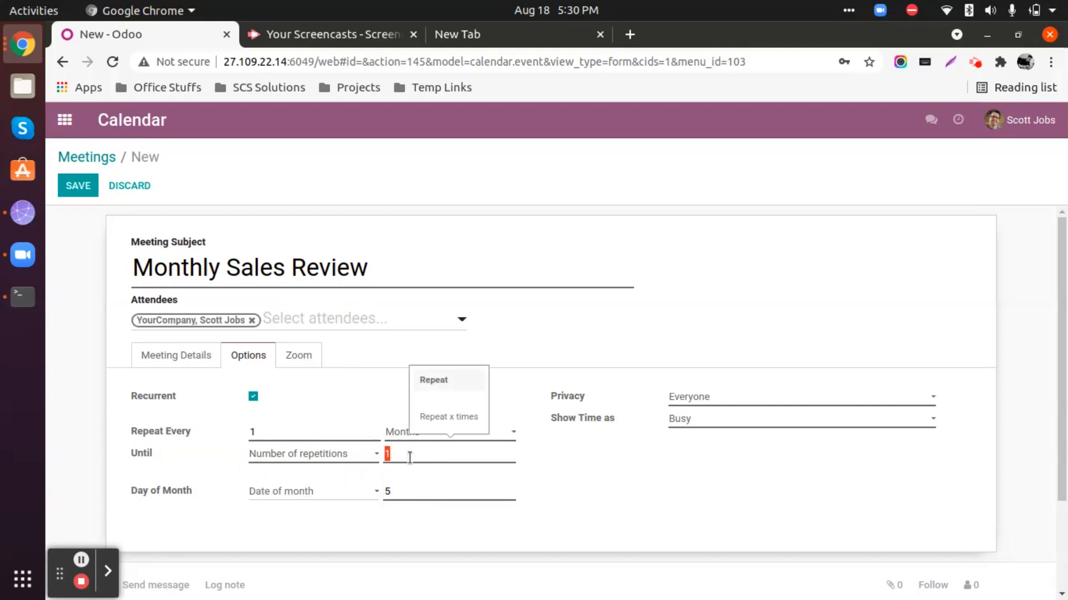
text(10)
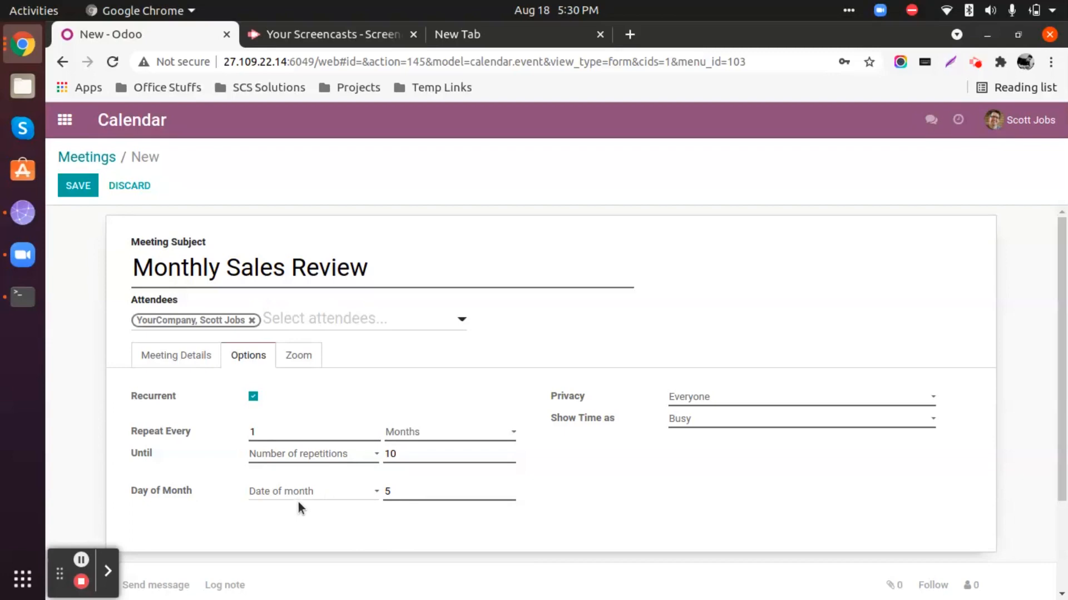
click(308, 491)
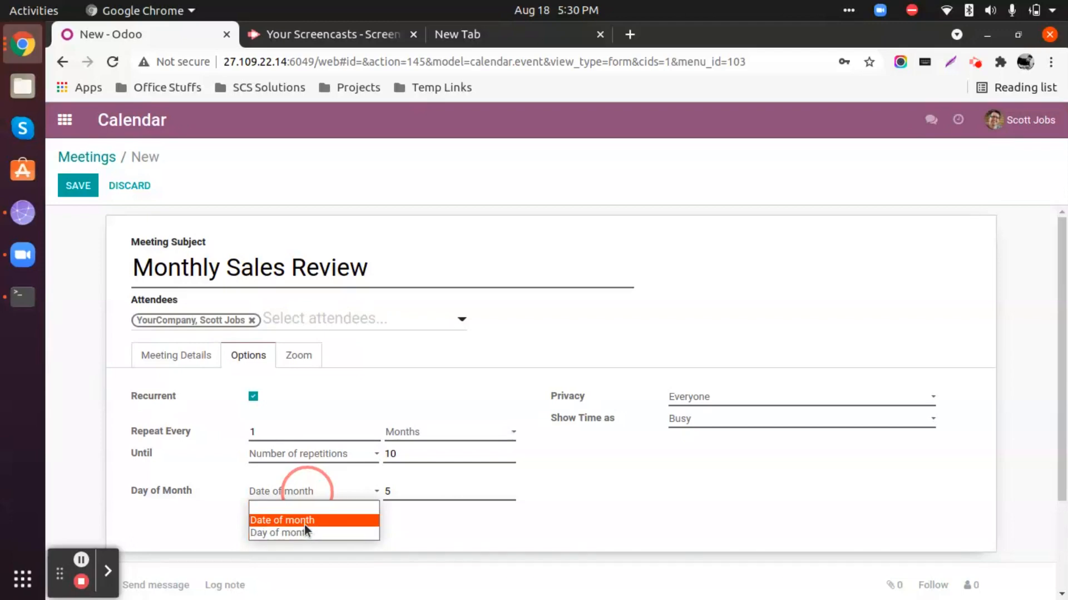
click(304, 521)
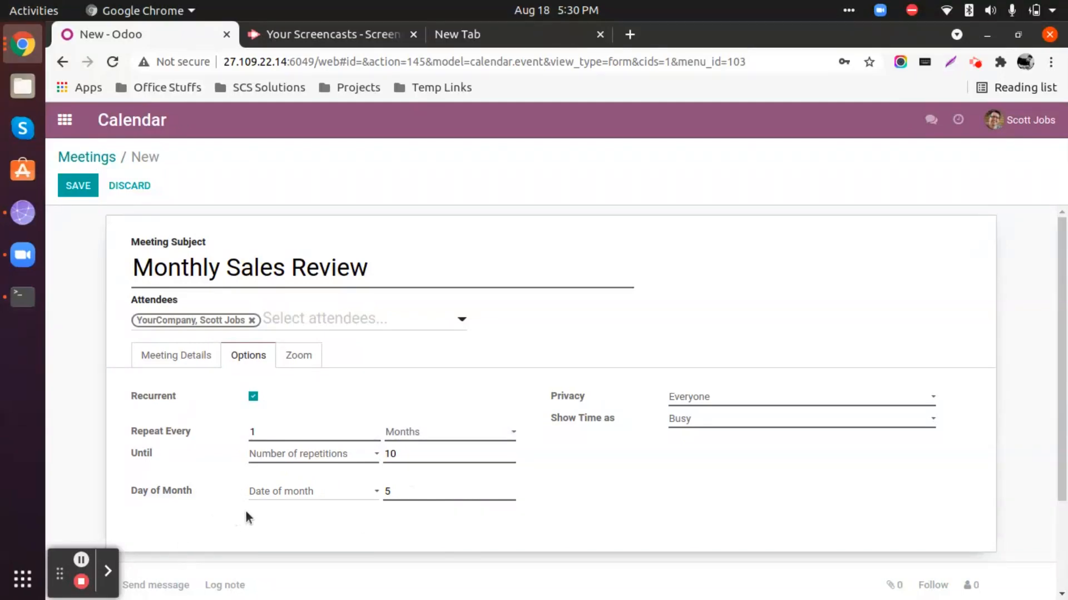
click(401, 490)
Enable scheduling a Zoom meeting for this event and save the meeting record.
click(305, 357)
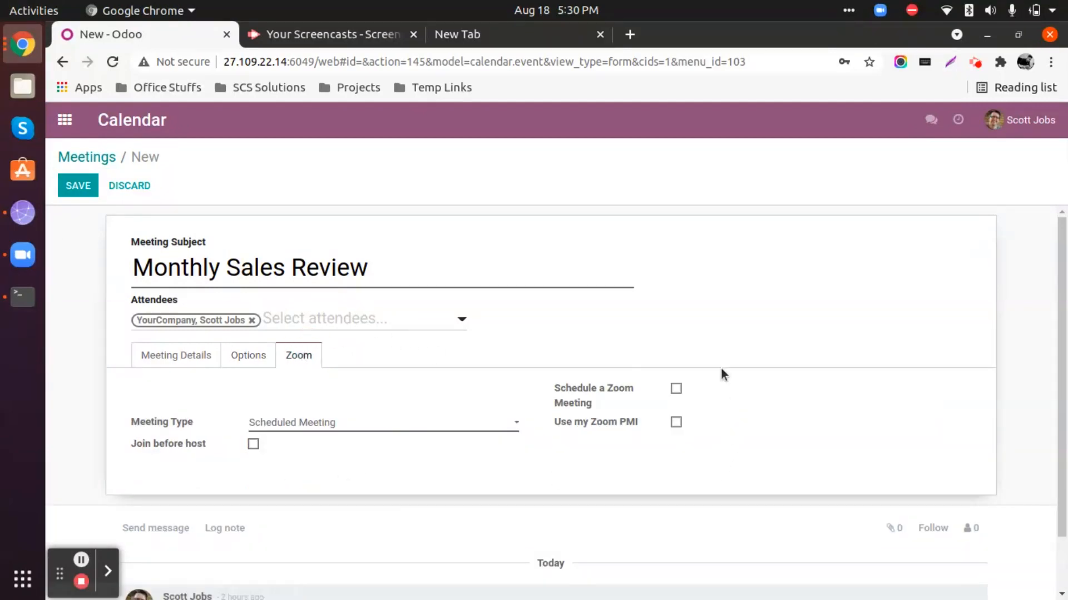
click(676, 389)
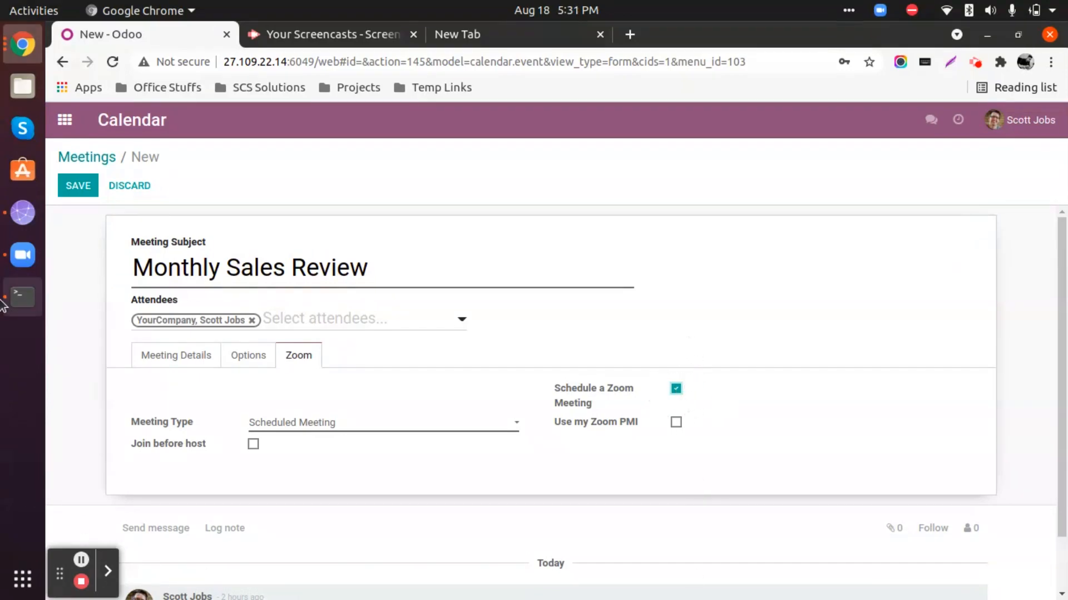
click(173, 356)
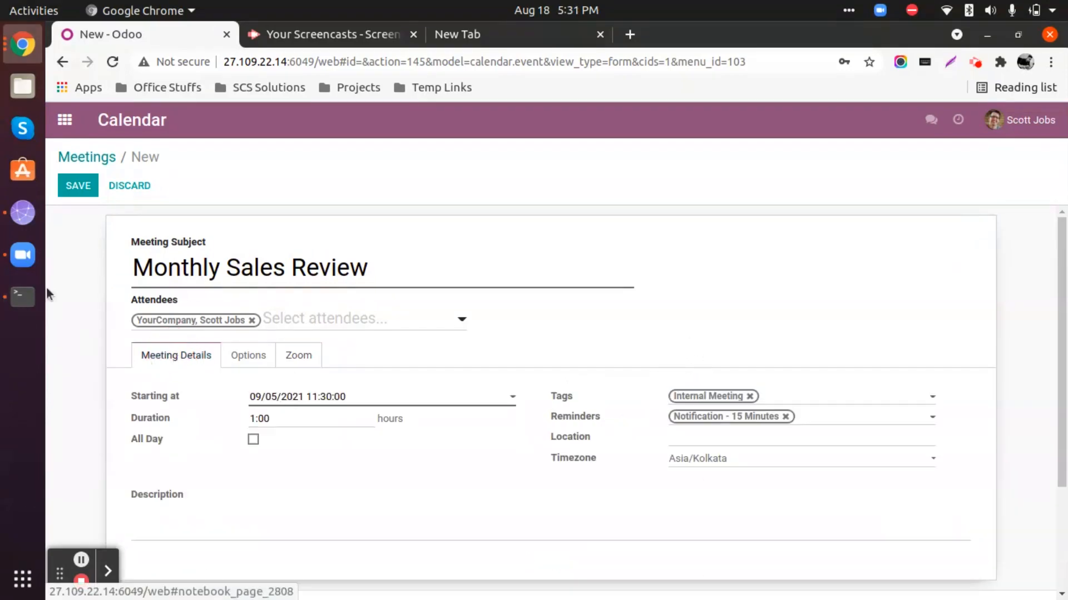
click(72, 186)
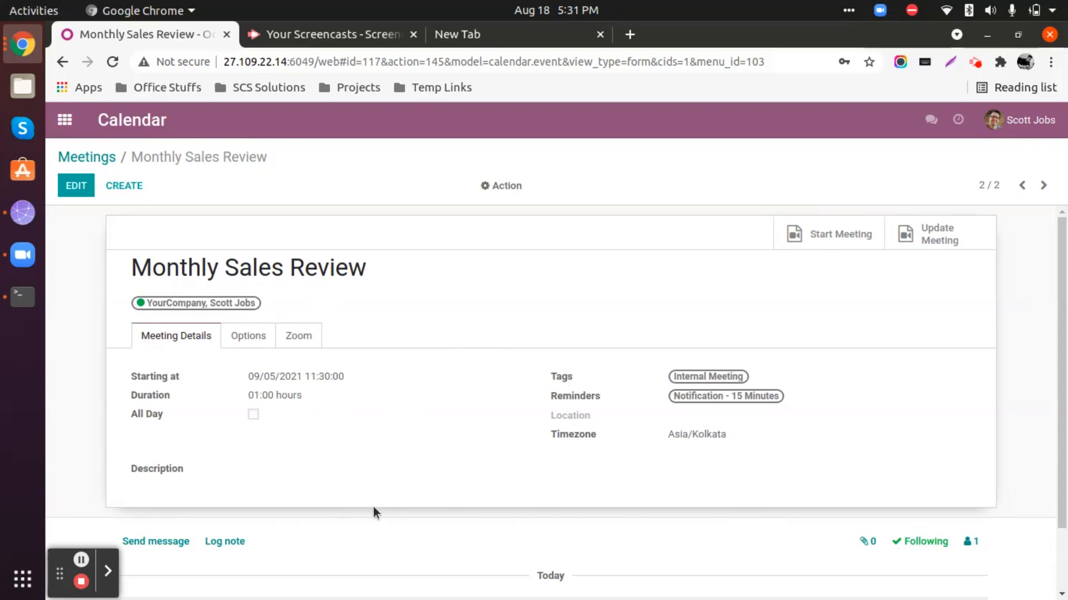
Check the Monthly Sales Review entries among the upcoming meetings in Zoom, then return to the Odoo meeting record in Chrome.
click(32, 254)
scroll(121, 466, down, 5)
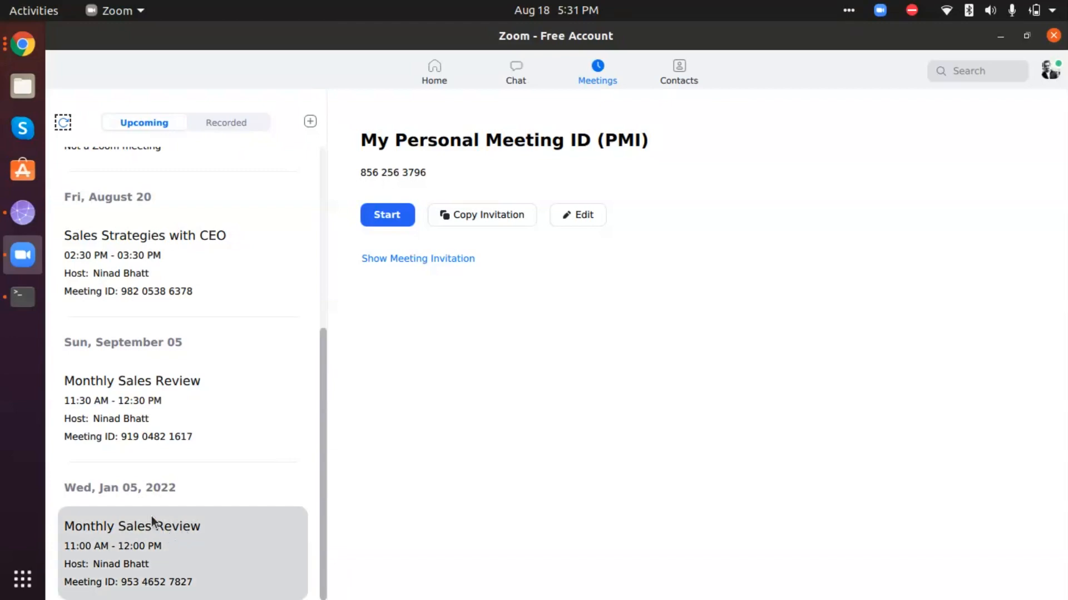
scroll(150, 515, up, 1)
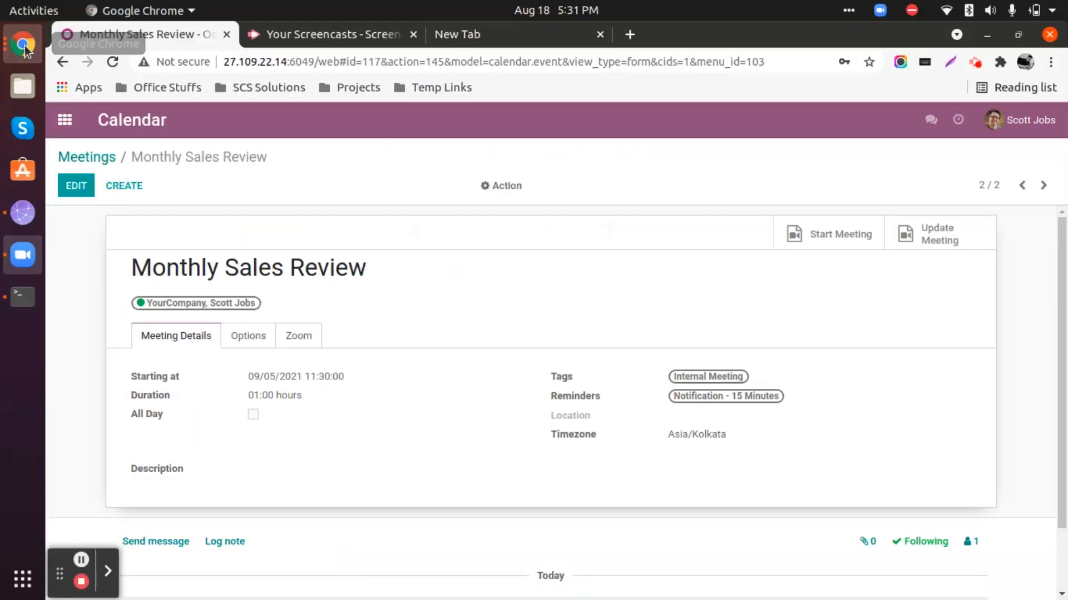
click(22, 44)
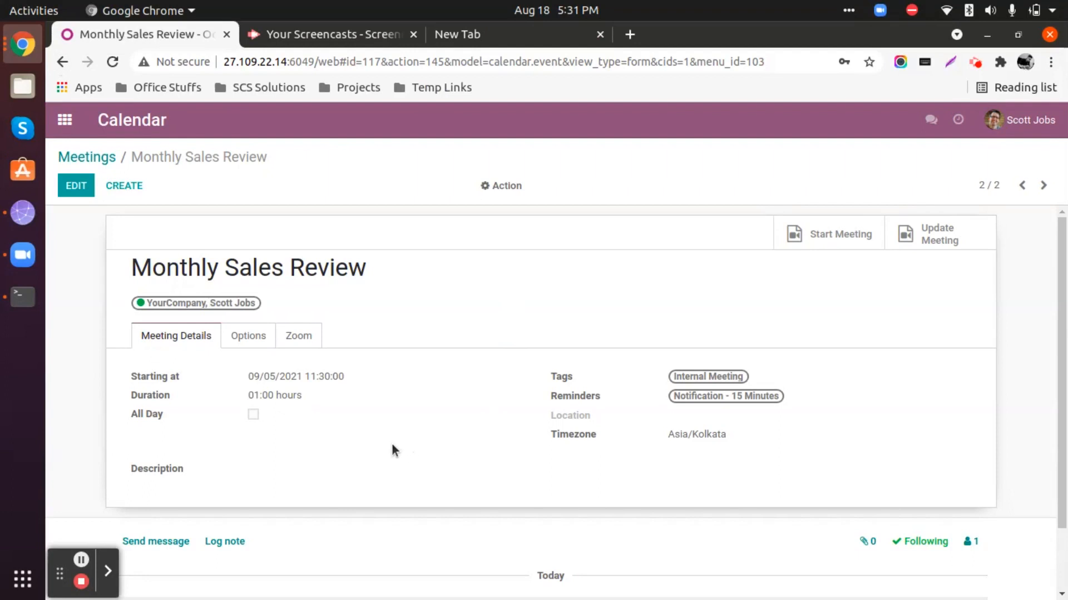
Open the list of all meetings and sort it by start date.
click(100, 158)
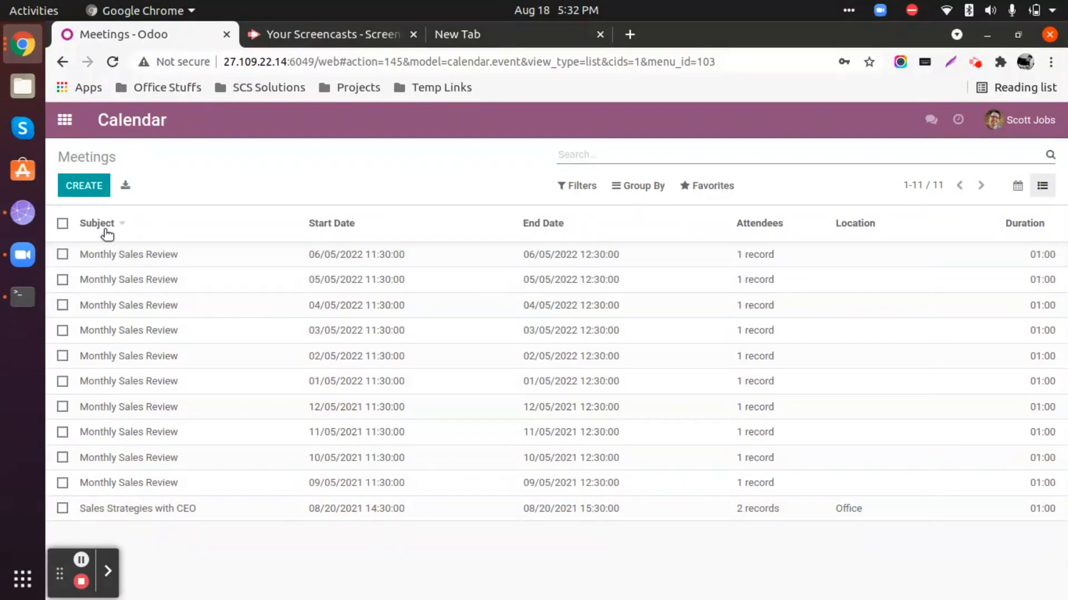
click(359, 223)
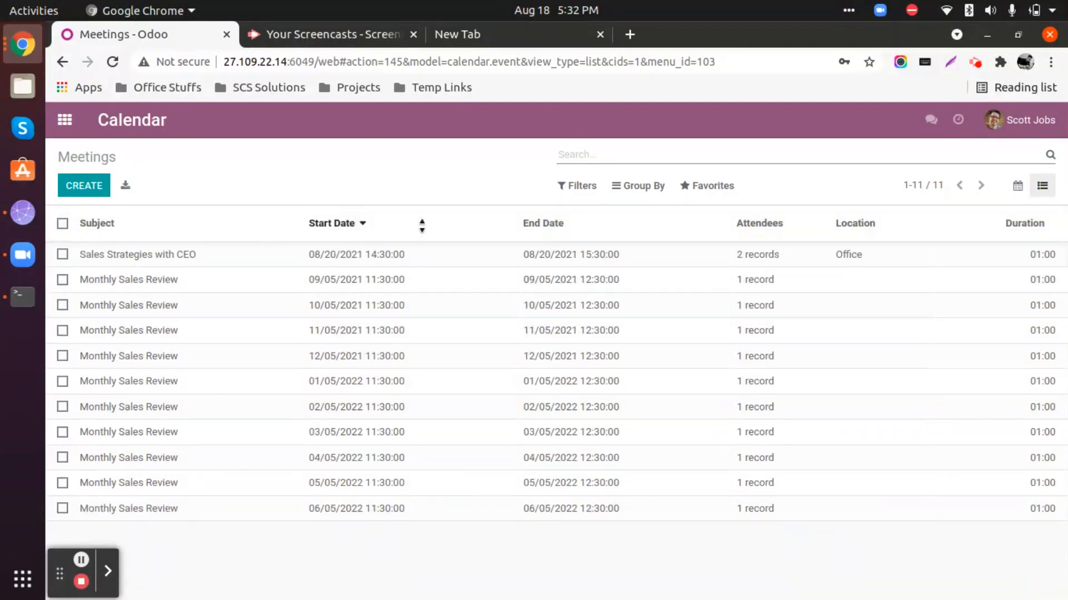
click(565, 225)
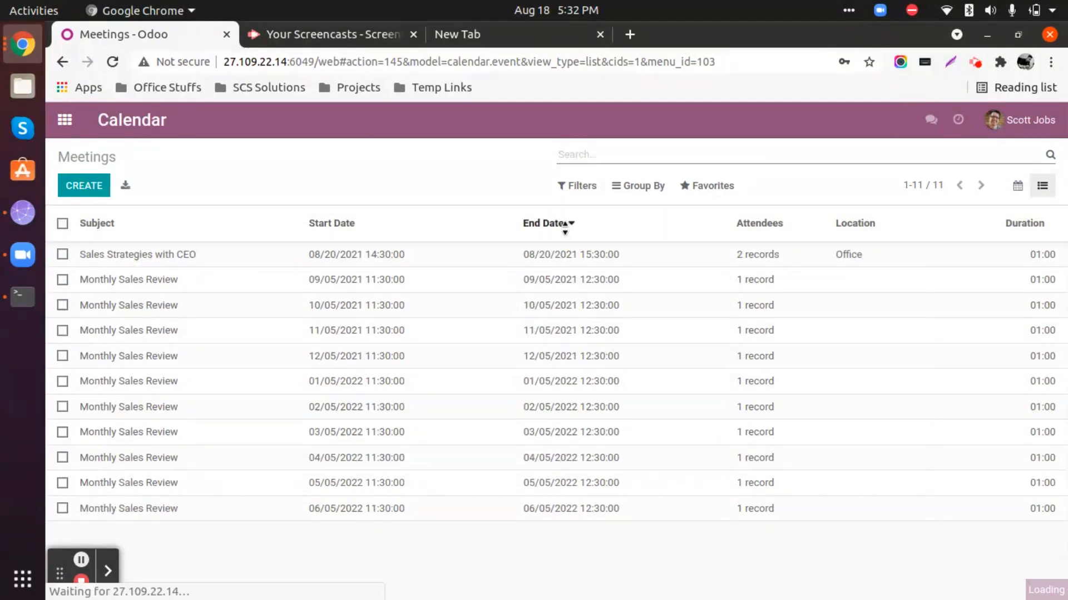
click(354, 224)
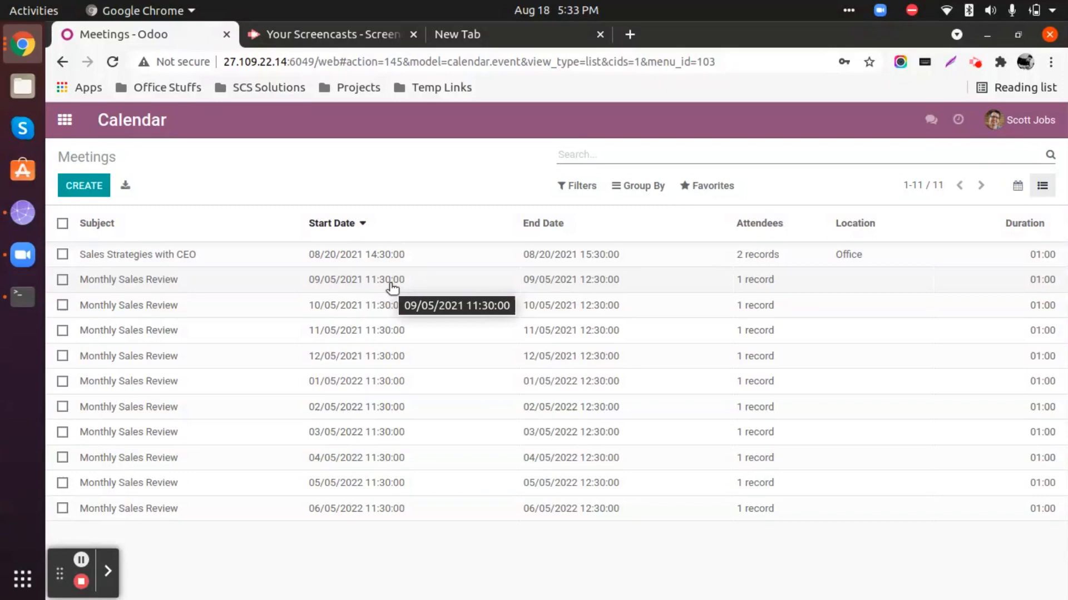
Edit the 09/05/2021 Monthly Sales Review for this and following events, adding a second YourCompany contact as attendee.
click(359, 284)
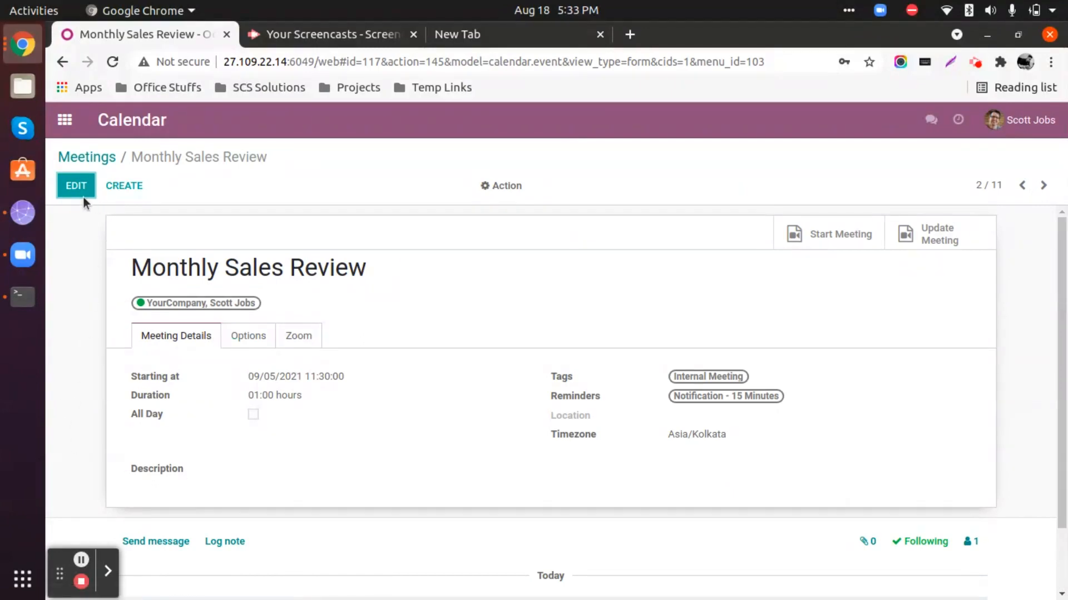
click(79, 184)
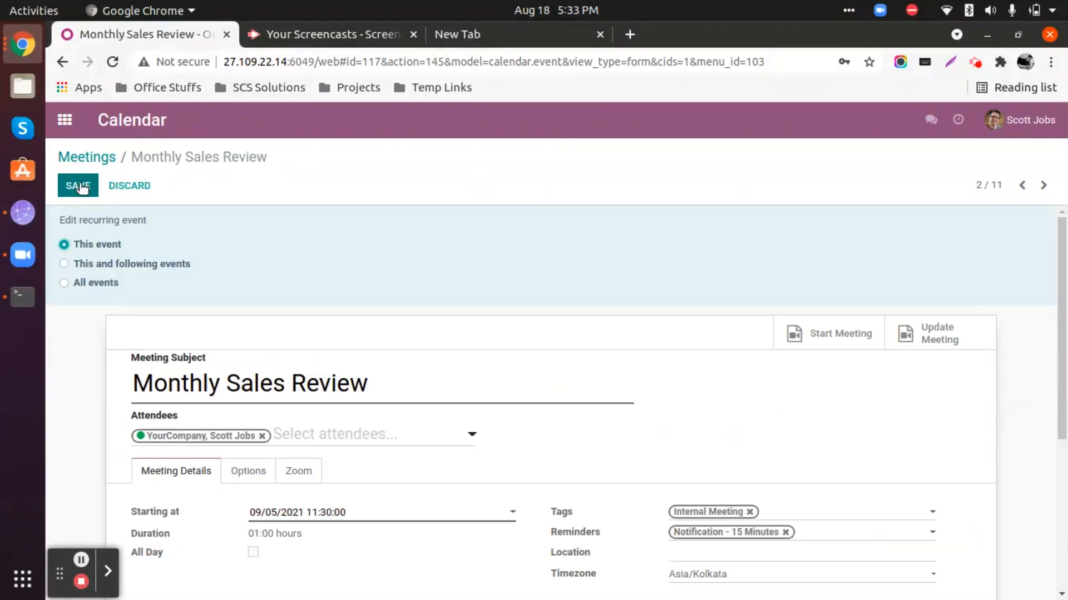
click(92, 263)
click(345, 436)
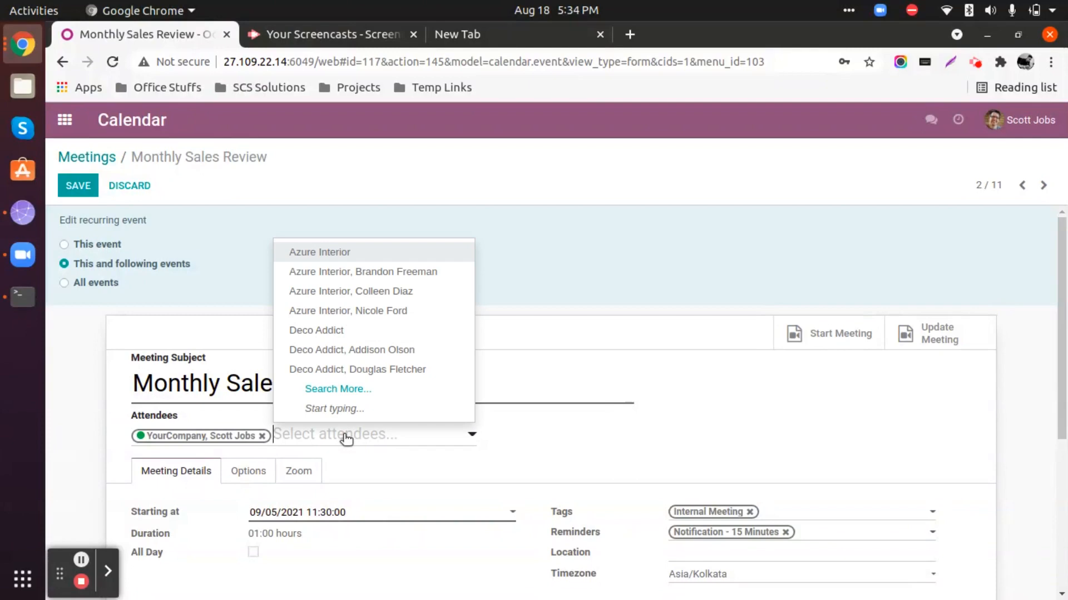
text(Marc)
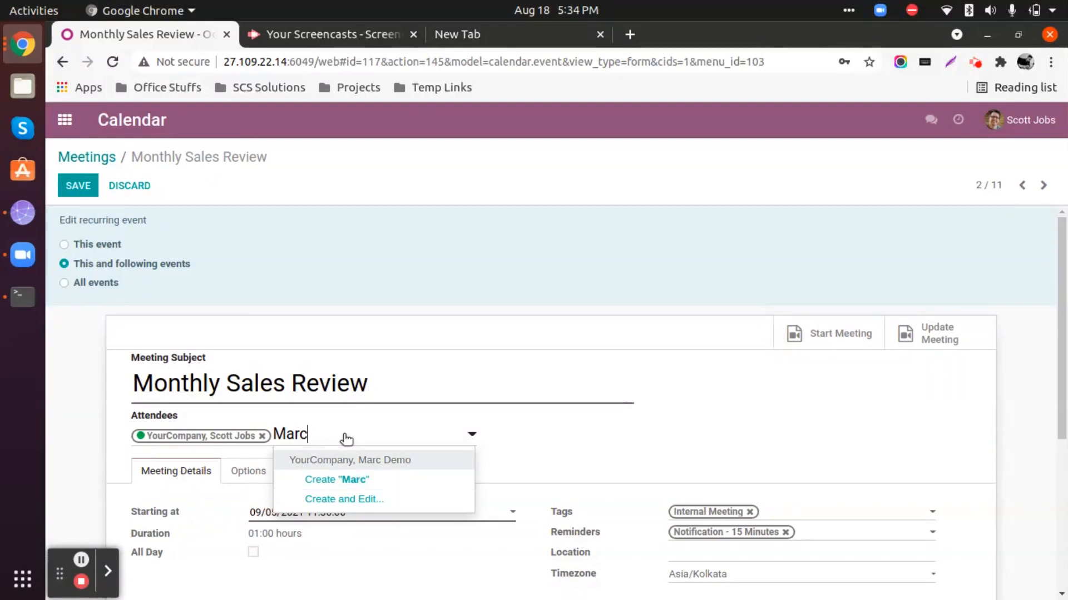
key(Return)
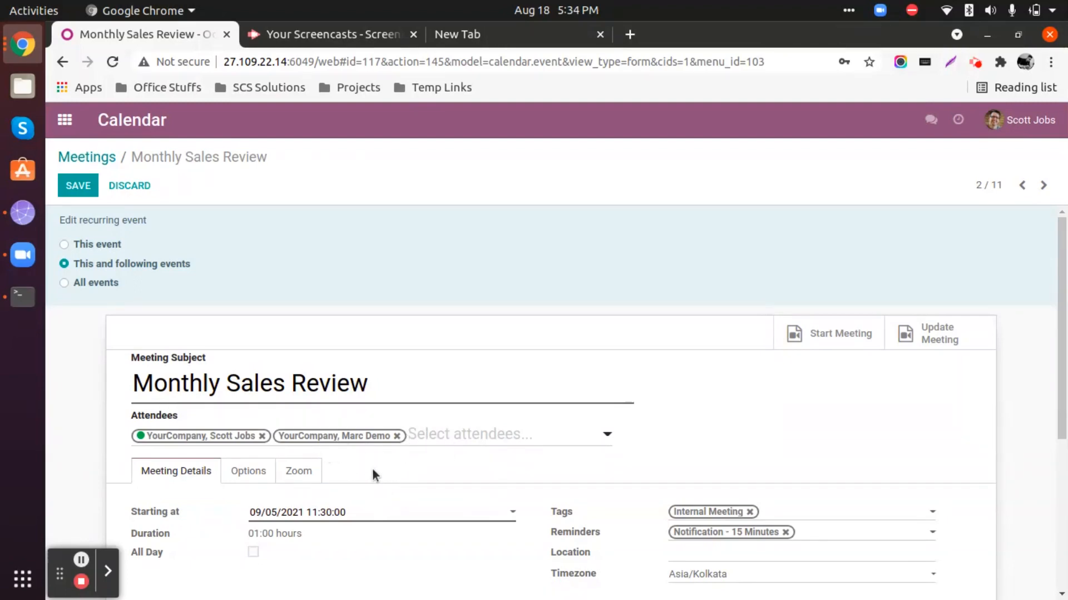
scroll(362, 448, down, 2)
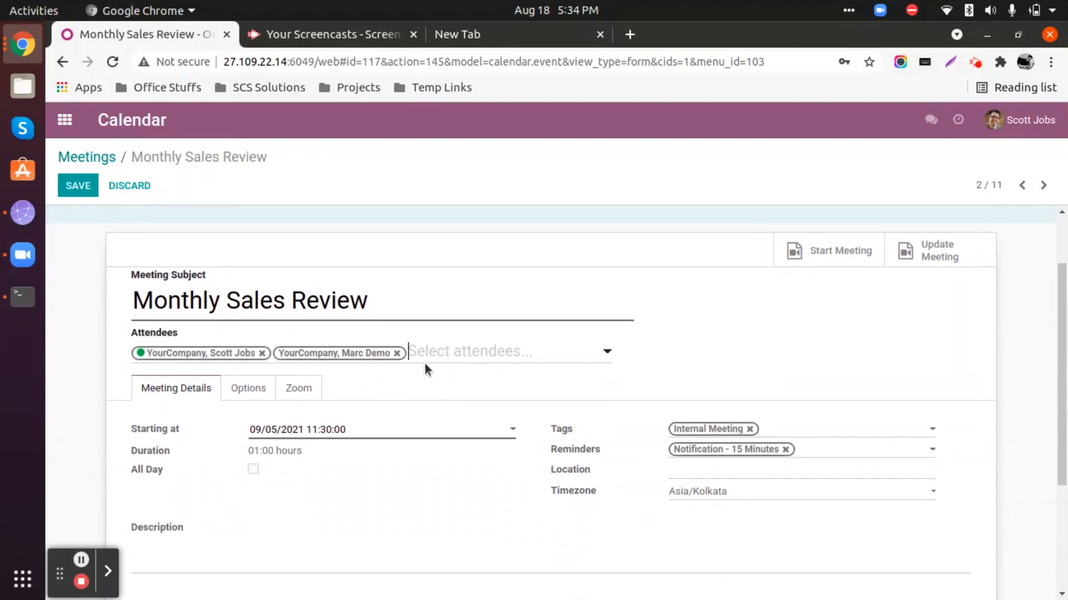
scroll(362, 402, up, 2)
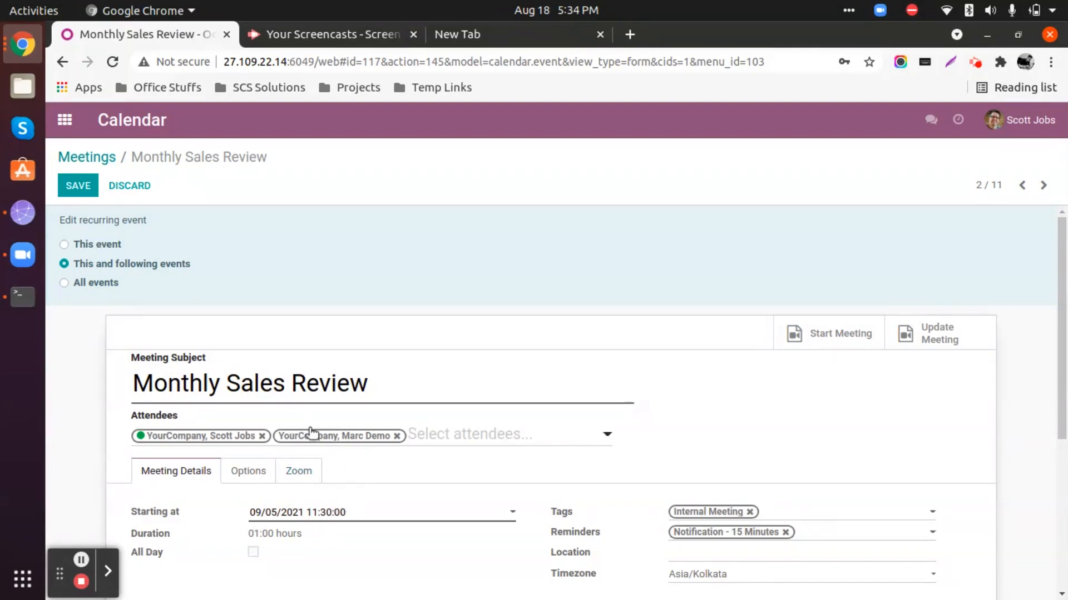
Update the linked Zoom meeting and save the record with the changes applied to this and following events.
mouse_move(103, 264)
click(936, 338)
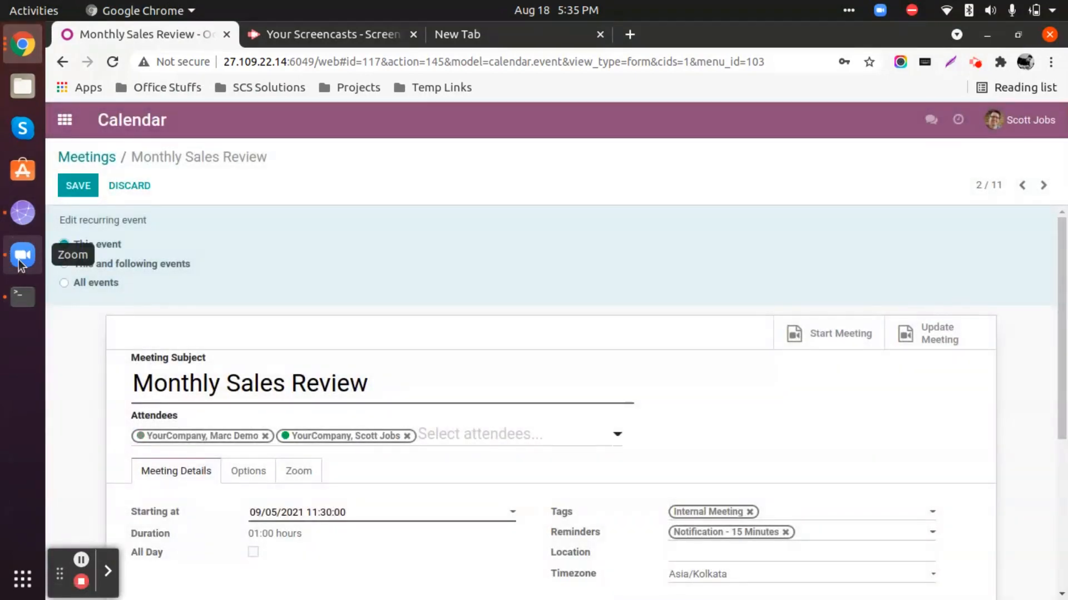
click(128, 266)
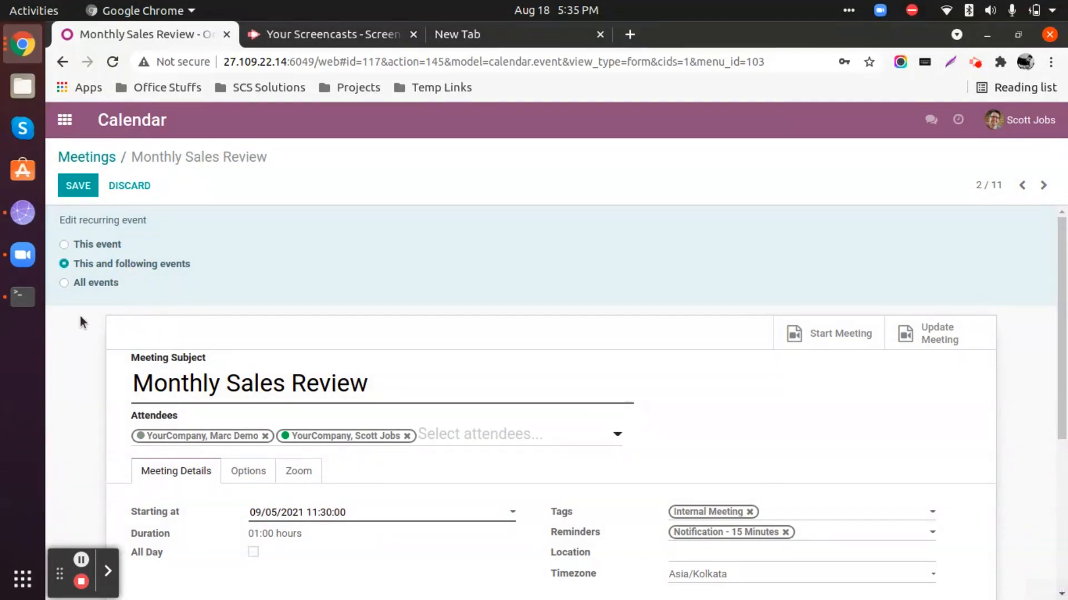
click(78, 186)
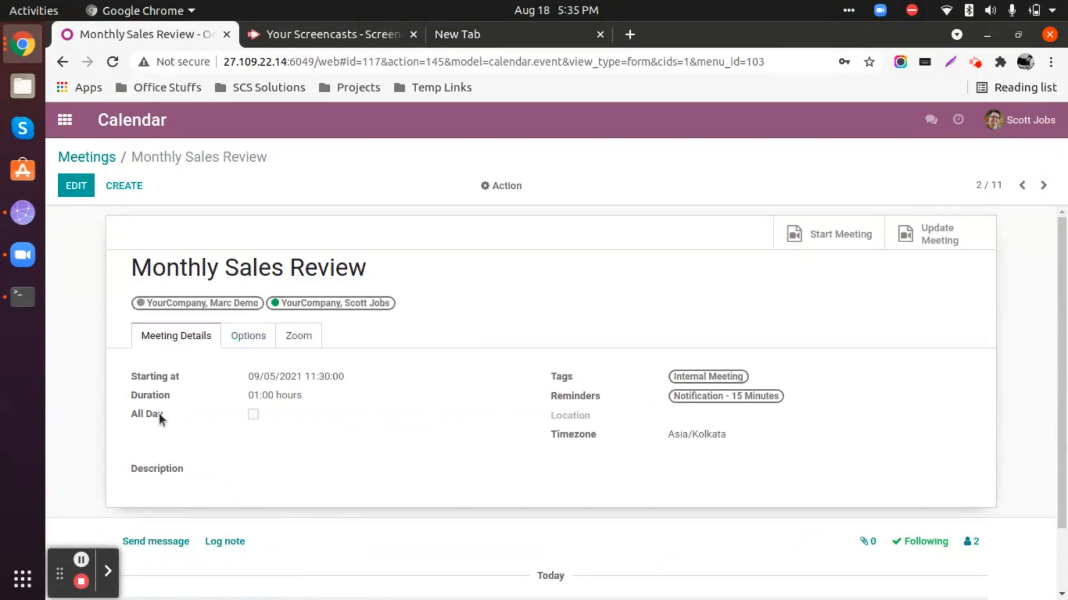
Review the meetings list, then switch to Zoom and show the invitation of the September 05 Monthly Sales Review.
click(85, 157)
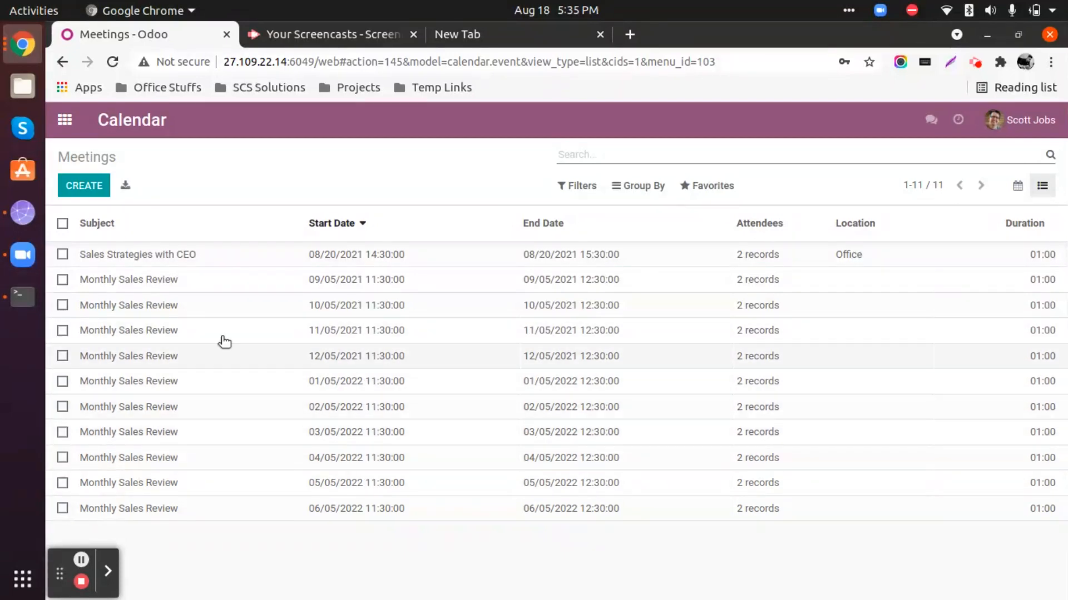
click(32, 253)
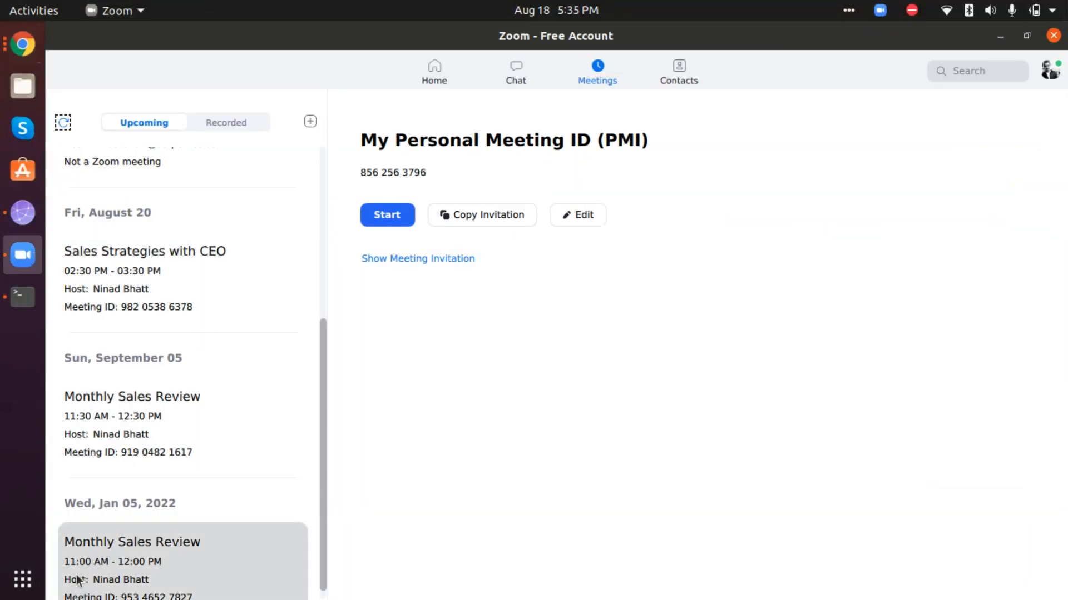
scroll(100, 534, down, 1)
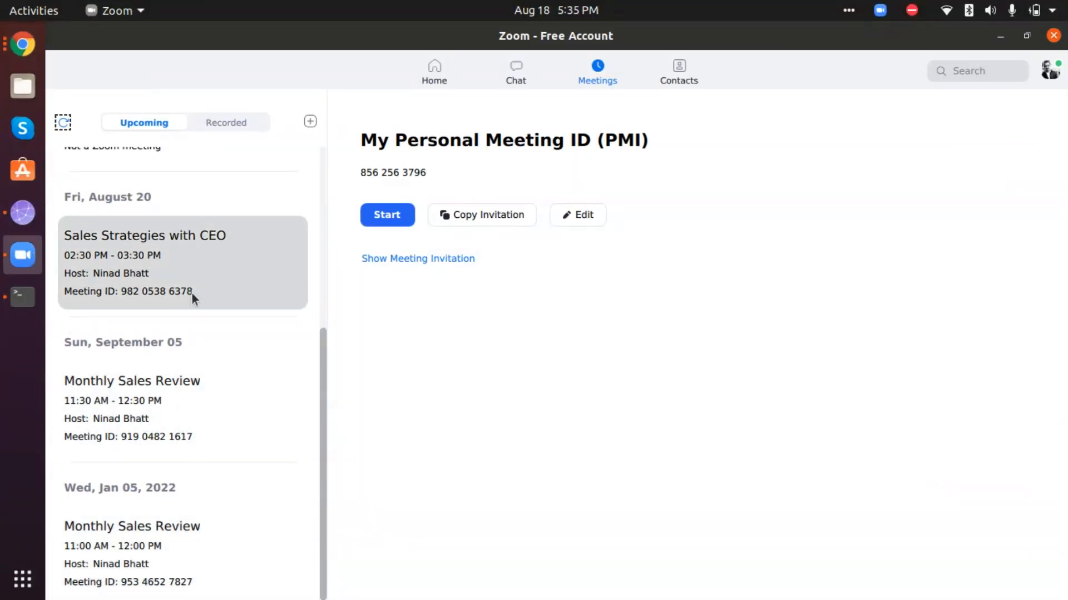
scroll(178, 449, up, 1)
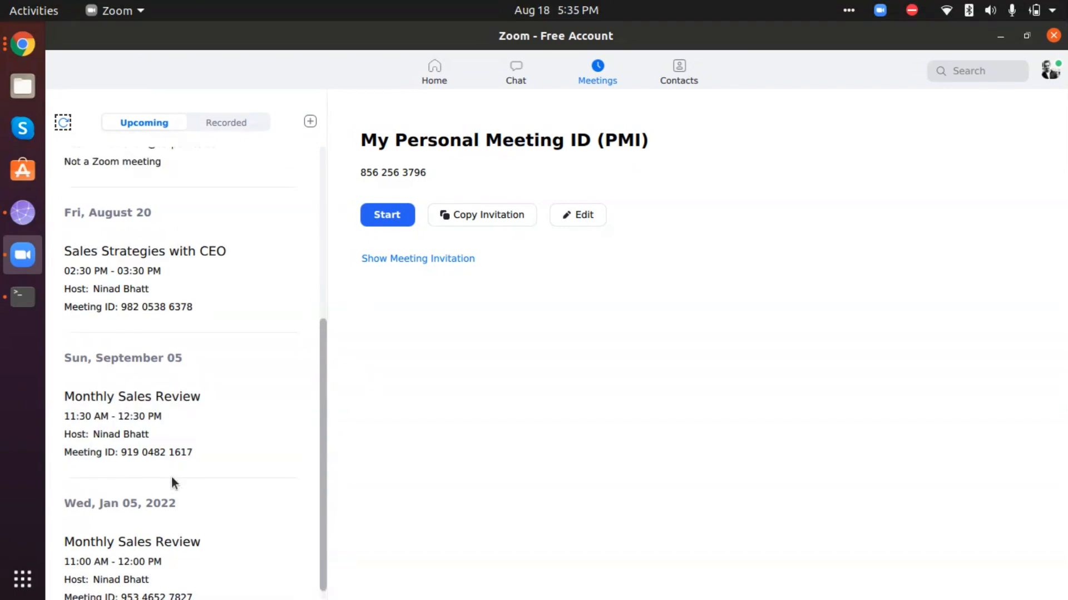
scroll(157, 320, up, 2)
scroll(155, 314, up, 4)
scroll(158, 326, down, 7)
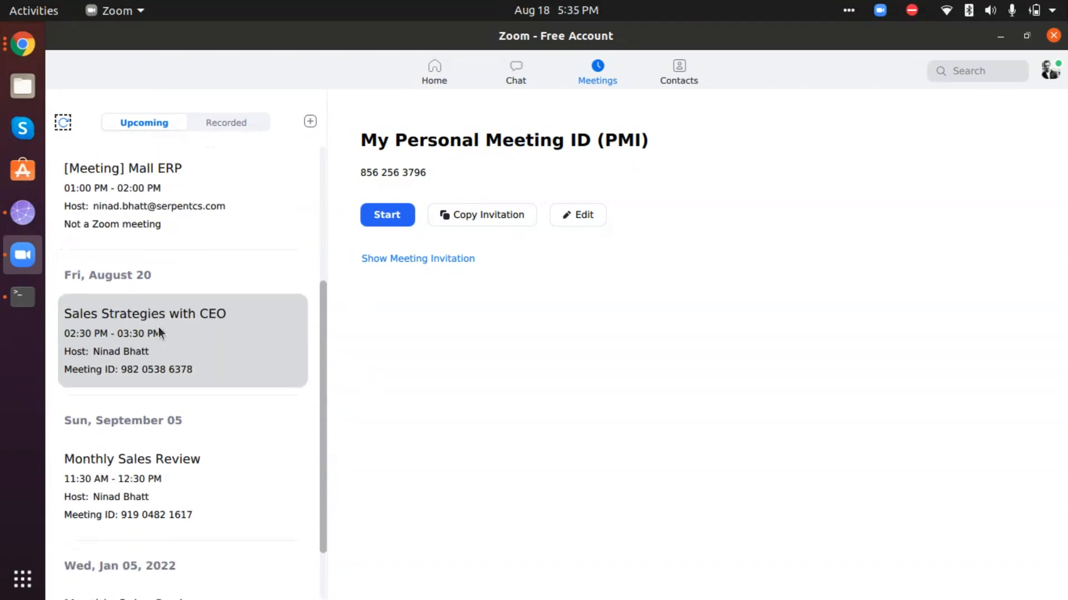
scroll(196, 415, up, 2)
click(135, 460)
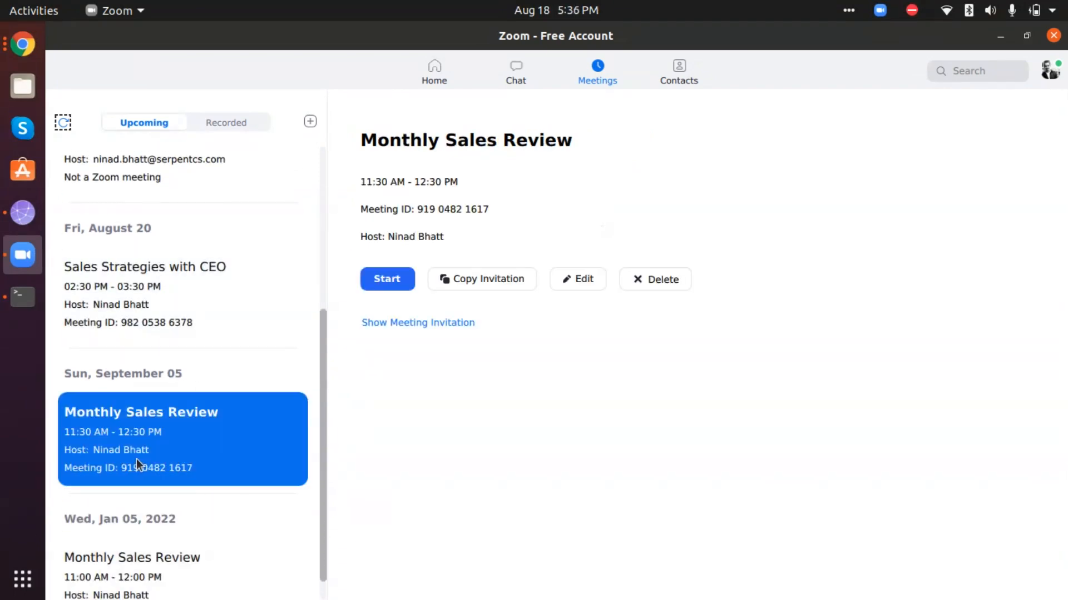
click(407, 327)
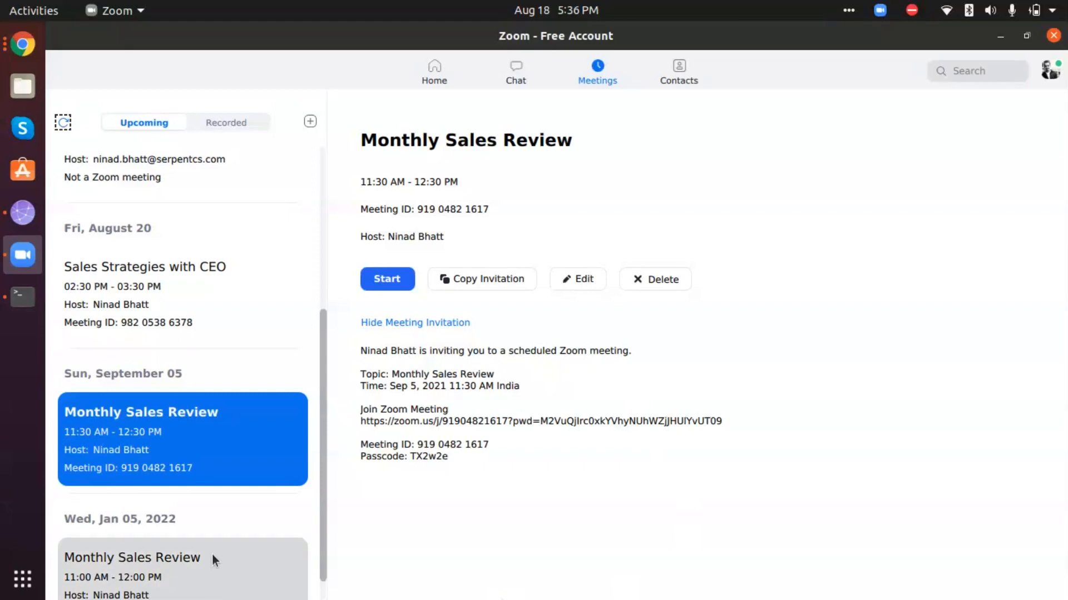
Switch back to Odoo in Chrome and delete all Monthly Sales Review meetings, keeping Sales Strategies with CEO.
click(21, 44)
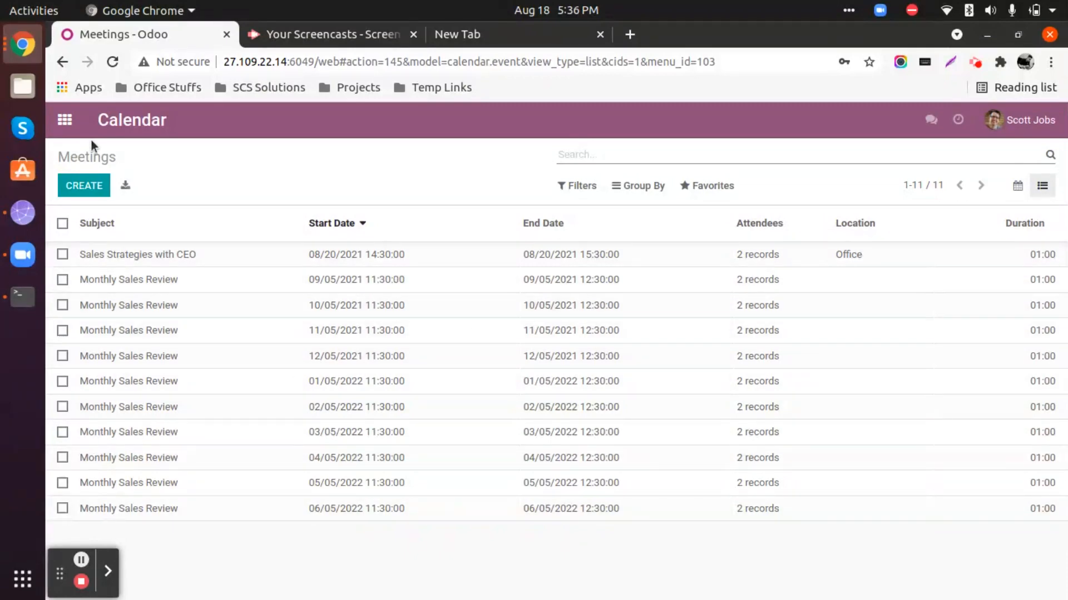
click(63, 225)
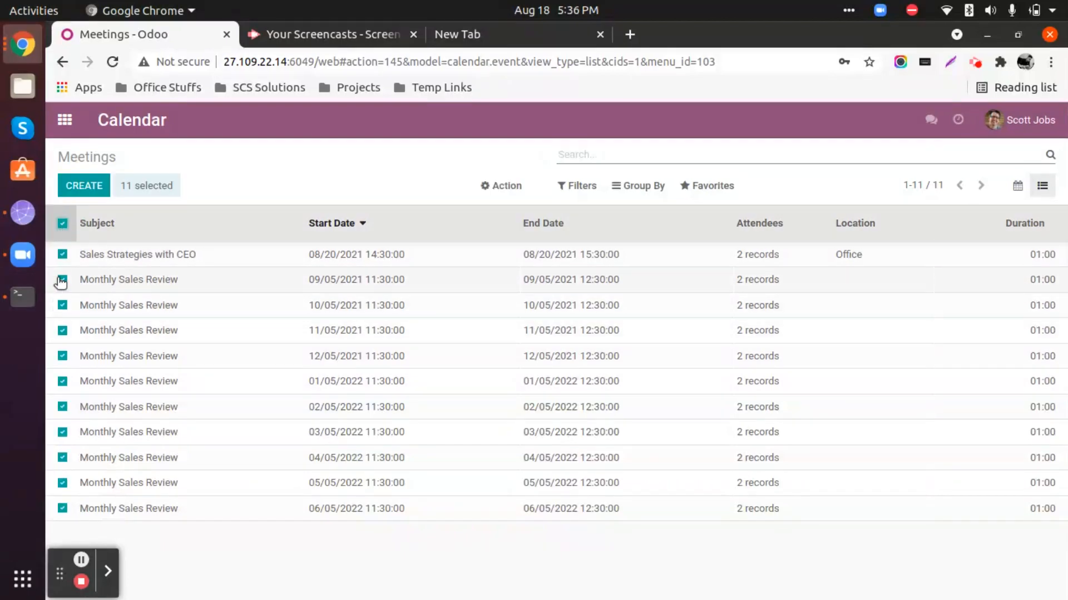
click(62, 254)
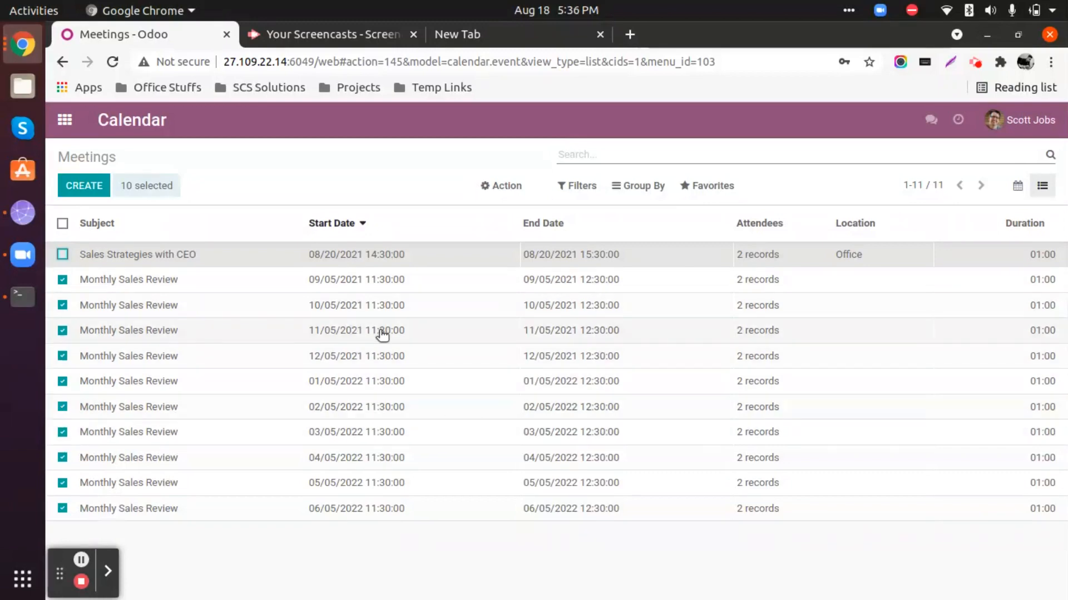
click(507, 187)
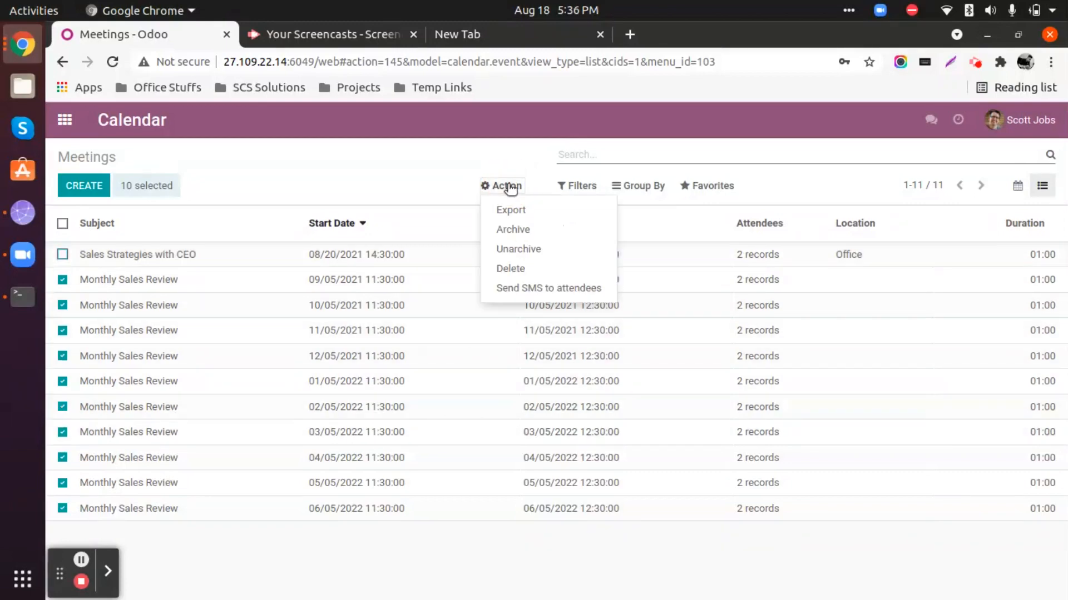
click(517, 270)
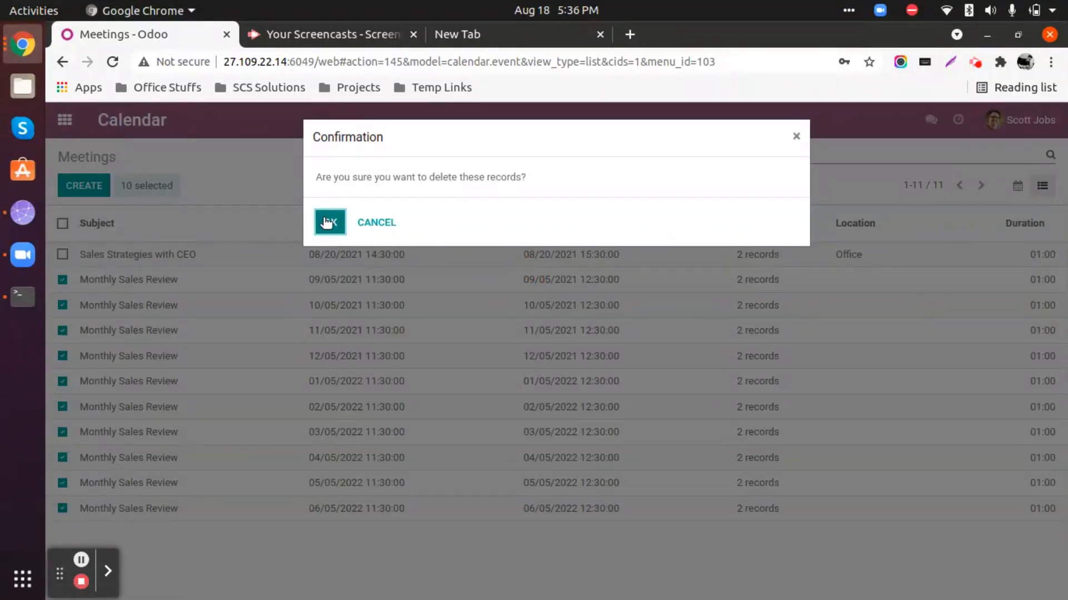
click(332, 225)
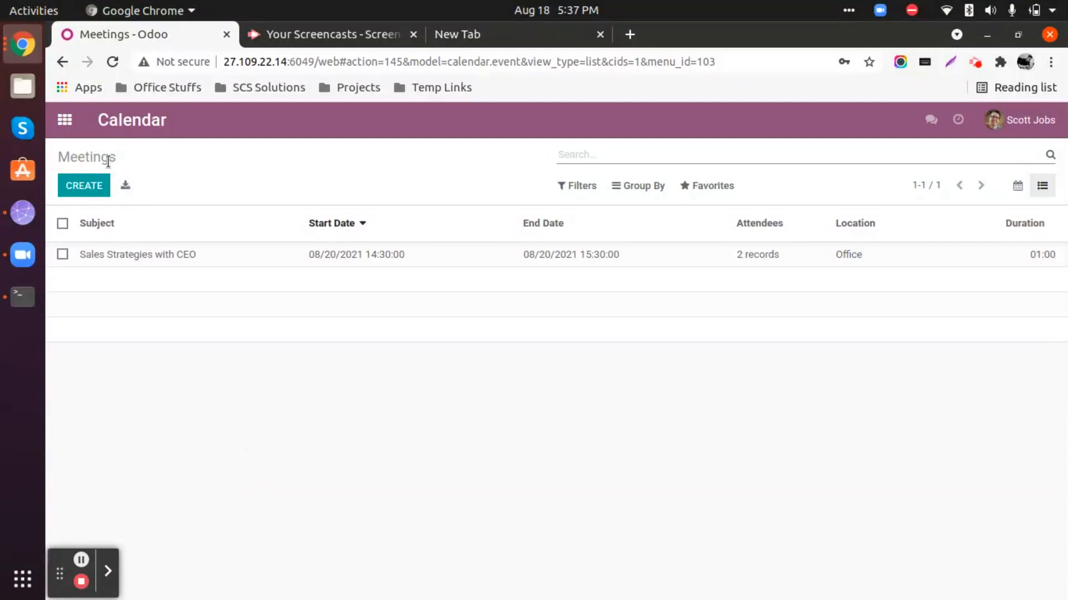
Create a new meeting with the subject "Monthly Sales Strategies".
click(89, 187)
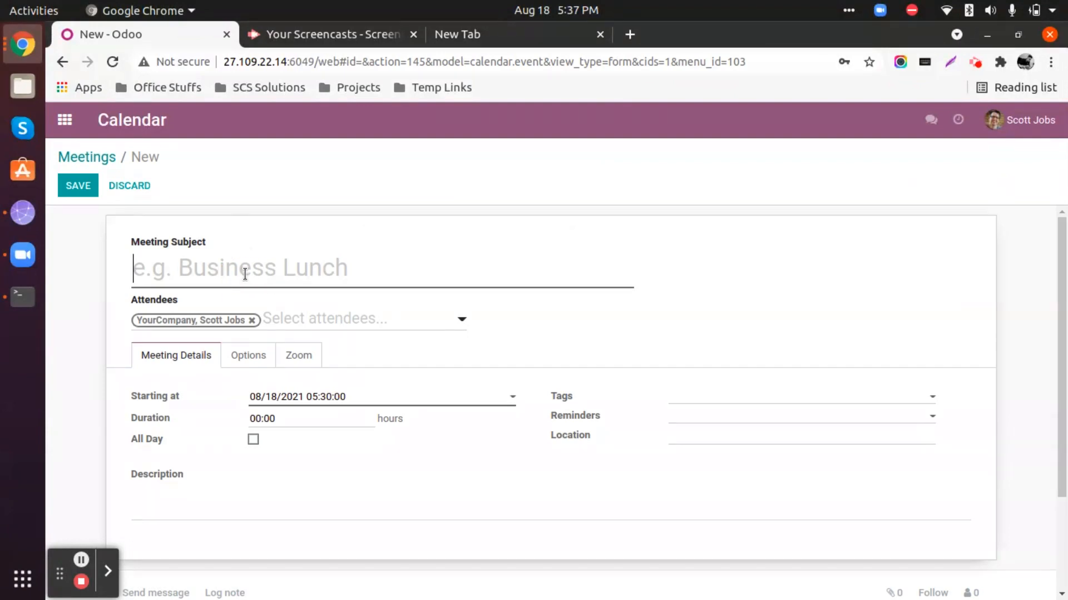
text(Monthly S)
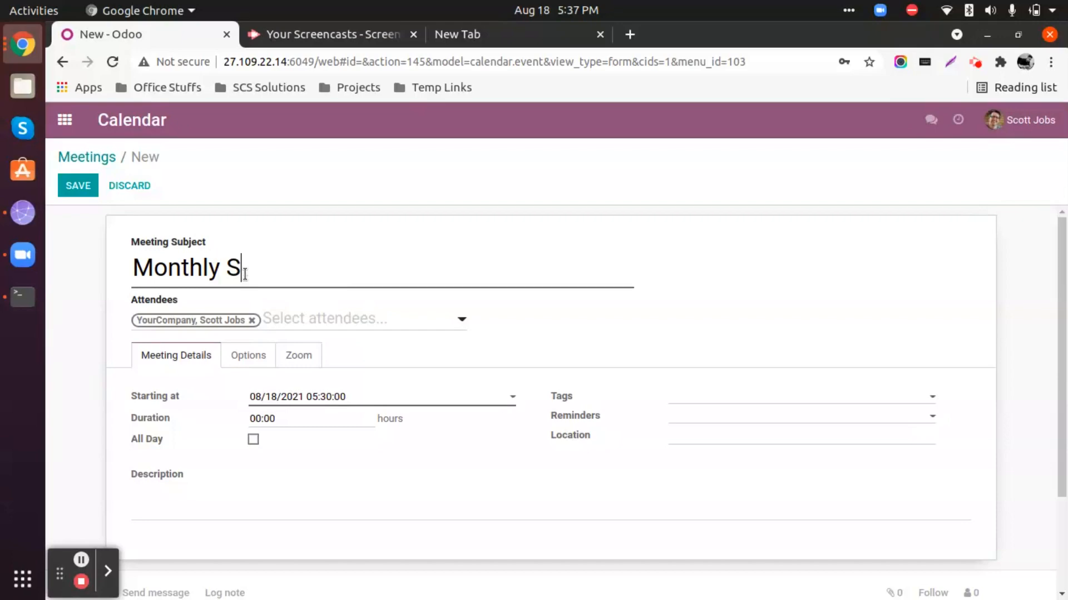
text(ales Review)
key(ctrl+shift+Left)
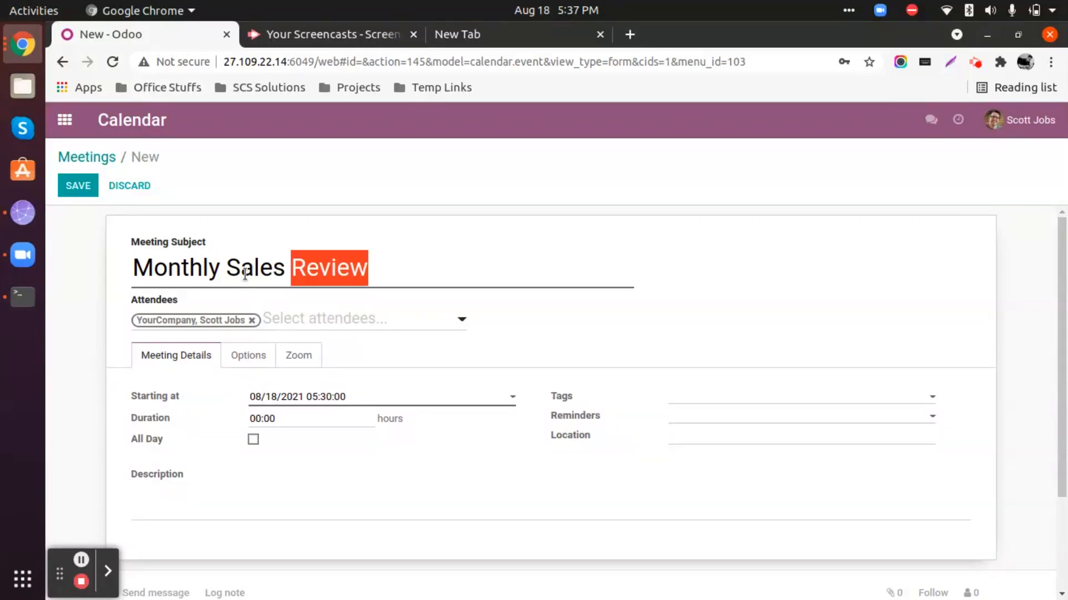
text(Strategies)
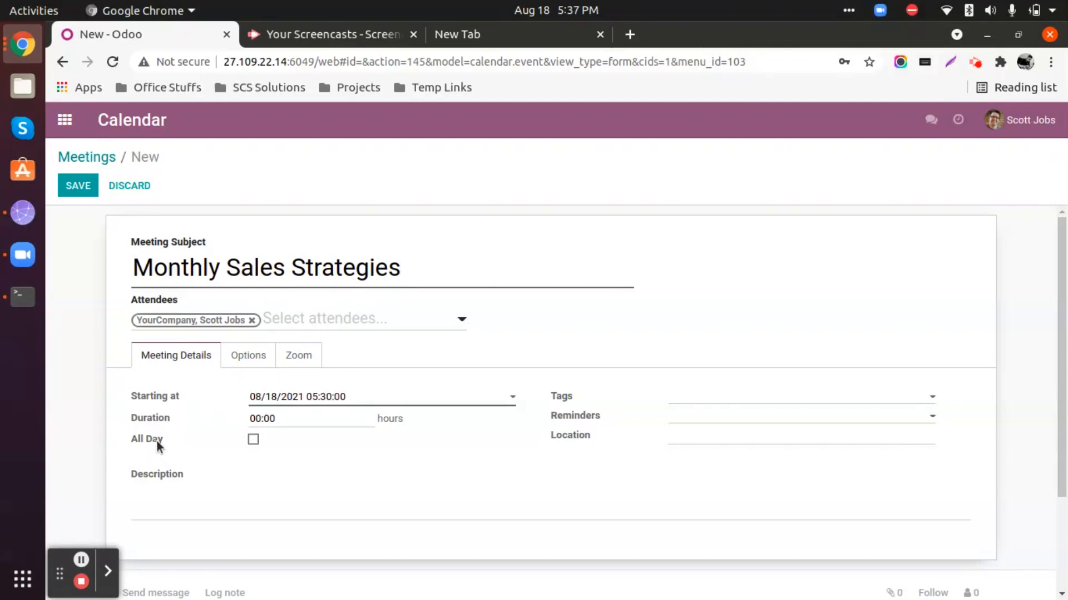
Set the meeting's start date and time to 09/05/2021 10:30:00.
click(329, 397)
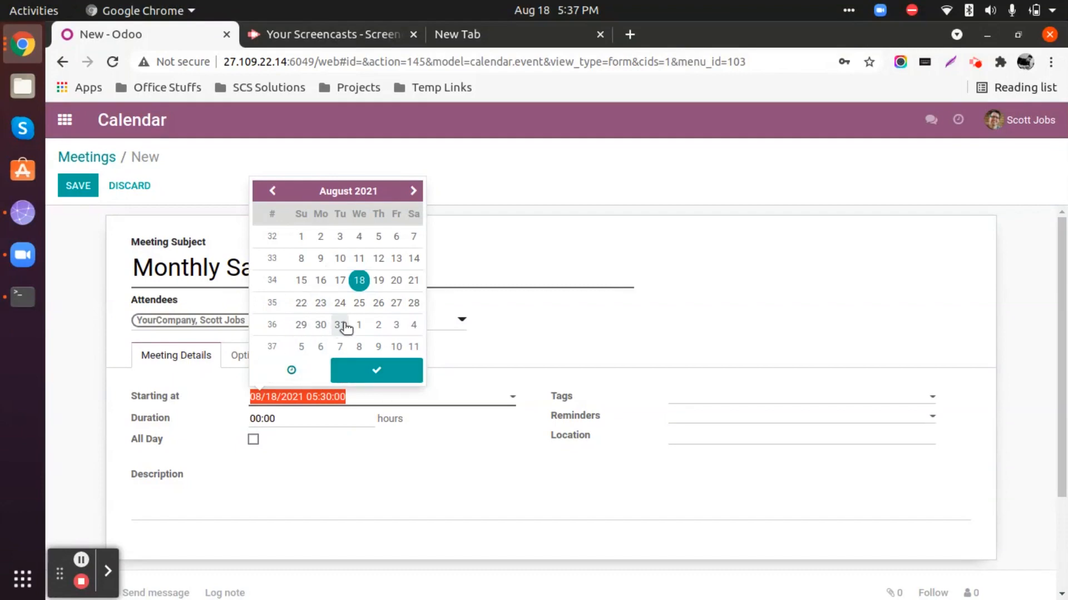
click(301, 347)
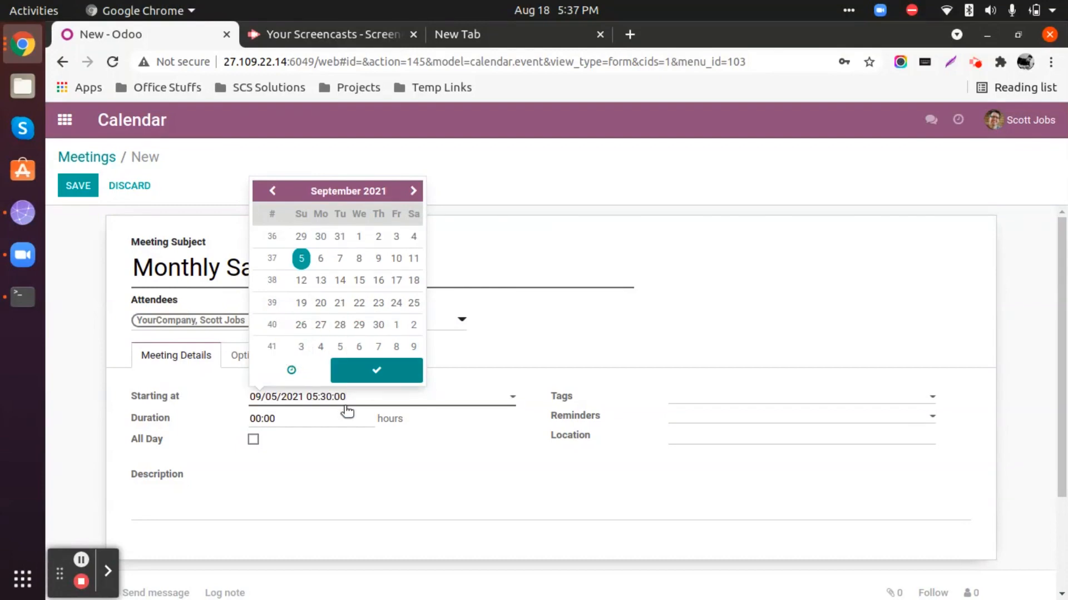
click(295, 371)
click(289, 303)
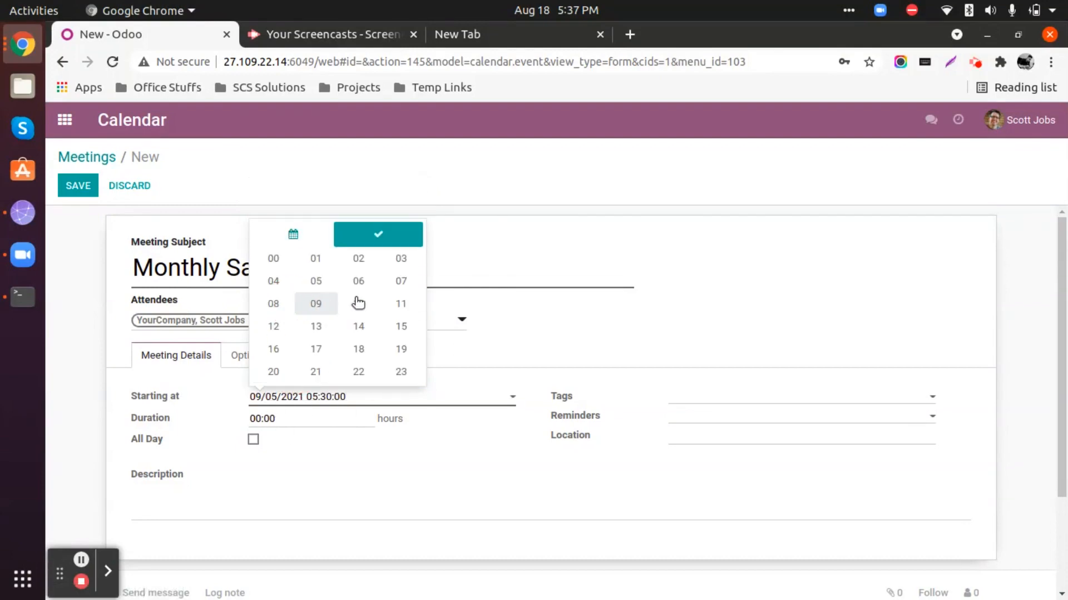
click(358, 304)
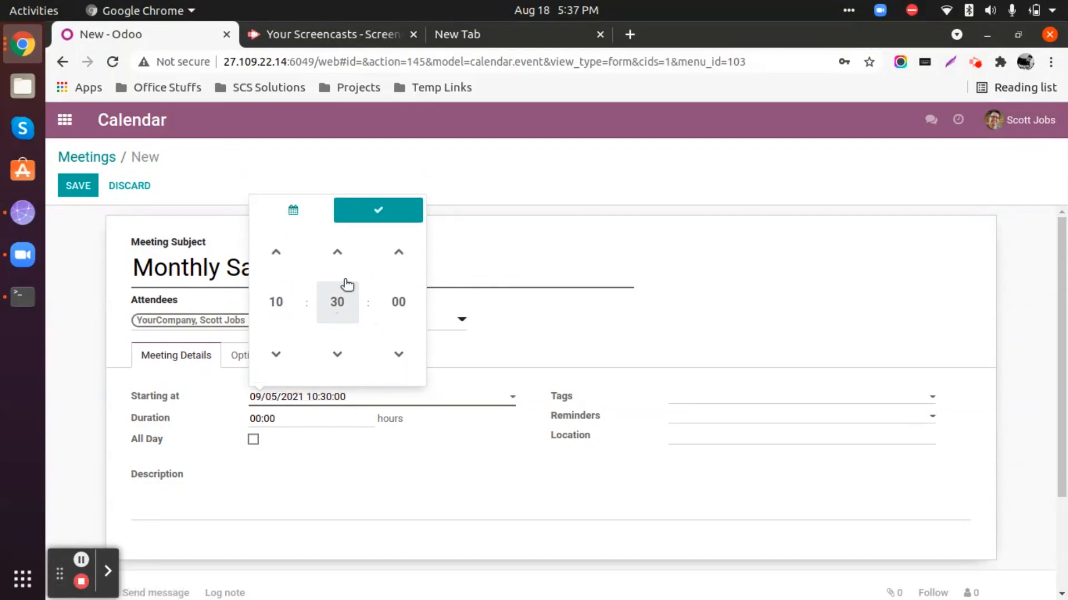
click(369, 209)
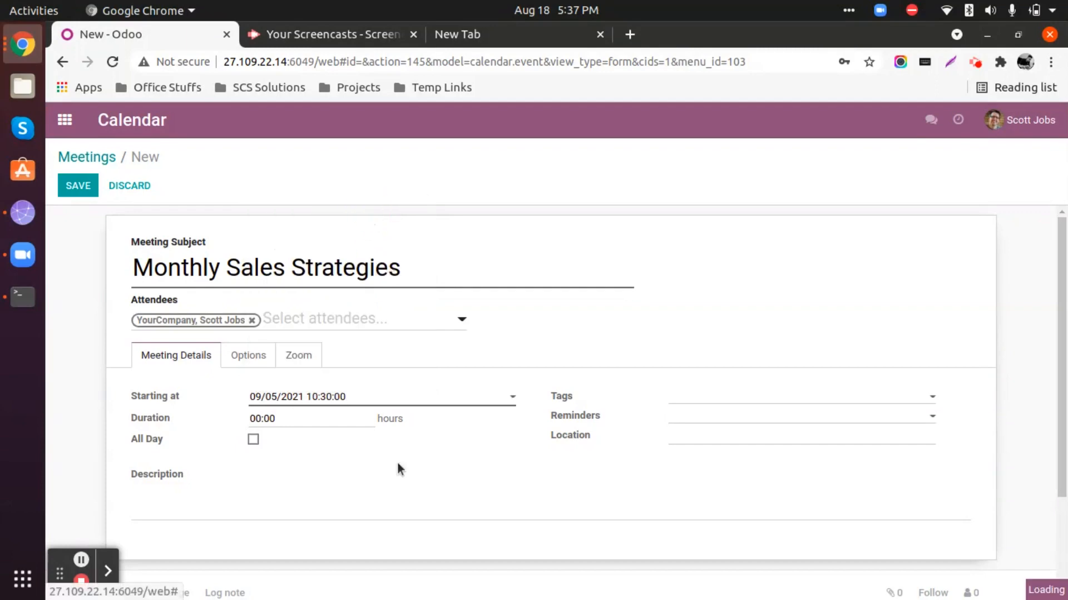
Set the meeting's duration to 1:00 hour and add the Internal Meeting tag.
double_click(253, 421)
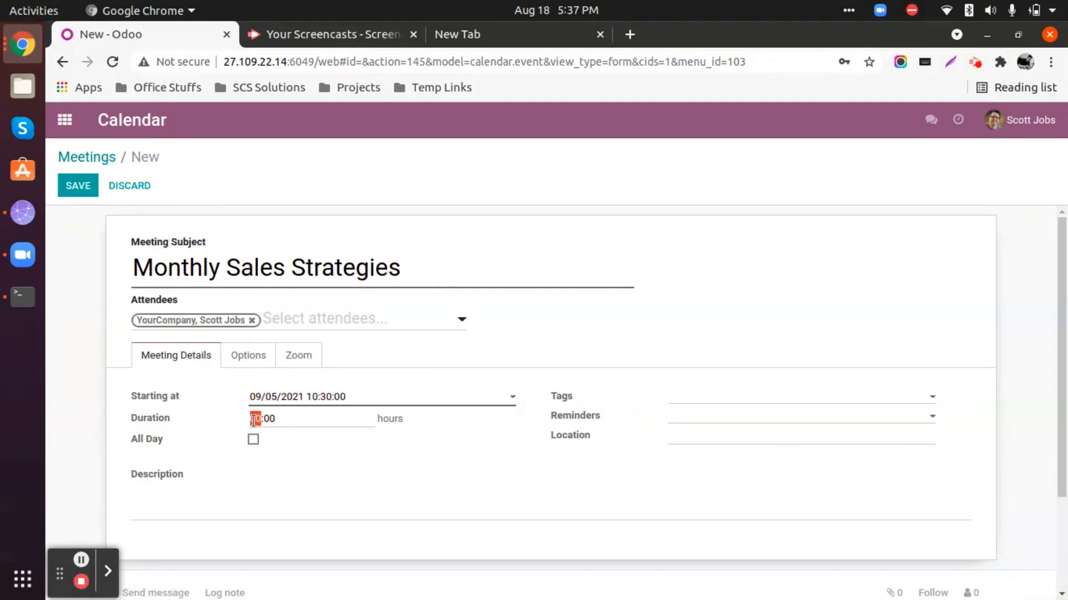
text(1)
click(788, 398)
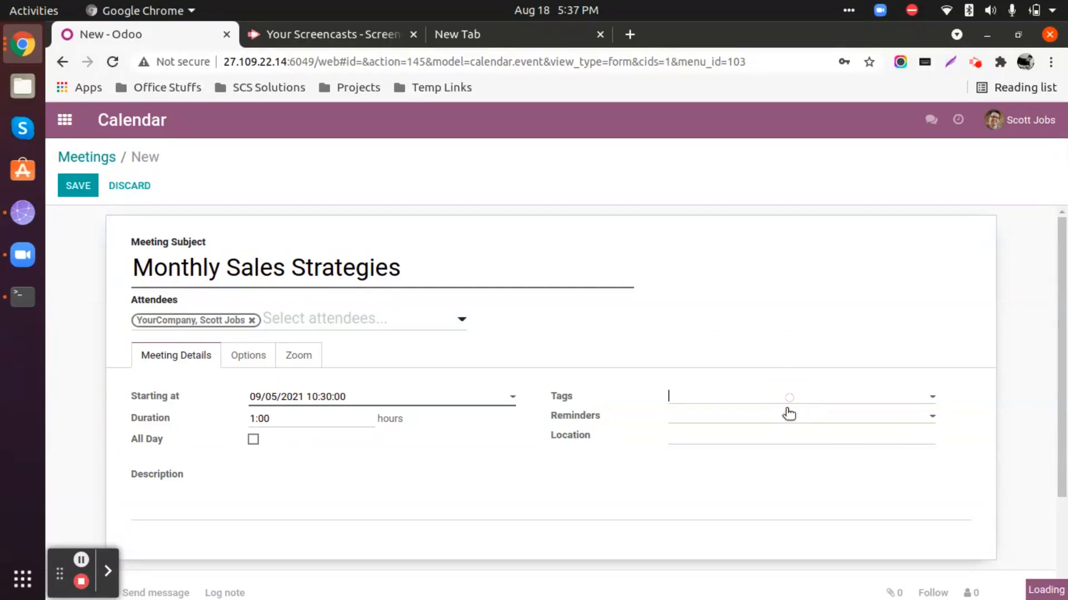
click(769, 436)
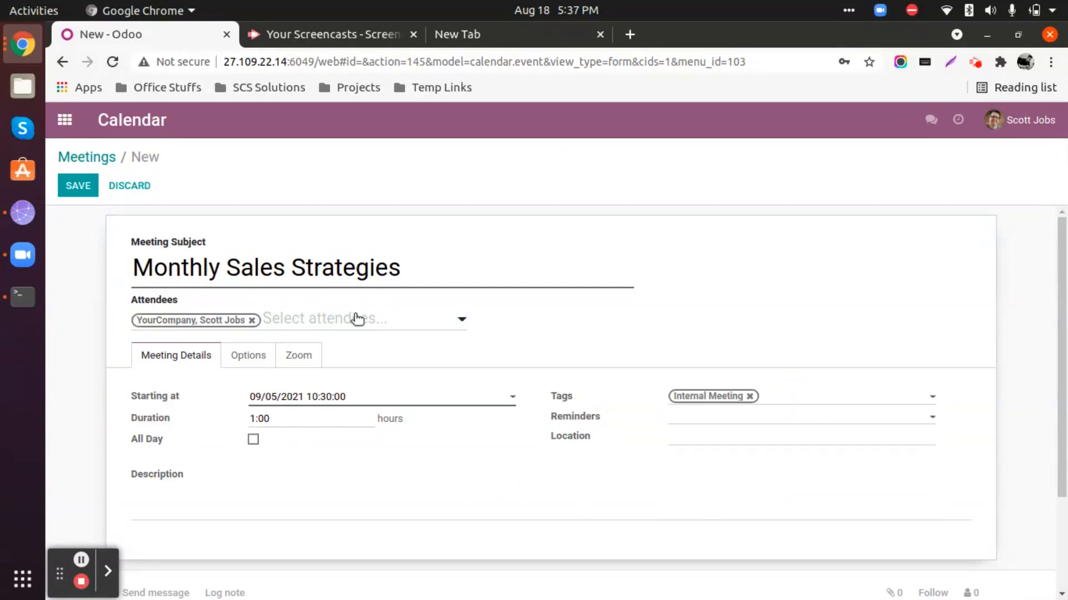
Change the meeting subject to "Marketing Strategies" by replacing the words "Monthly Sales".
click(442, 268)
click(261, 270)
click(285, 270)
key(shift+Home)
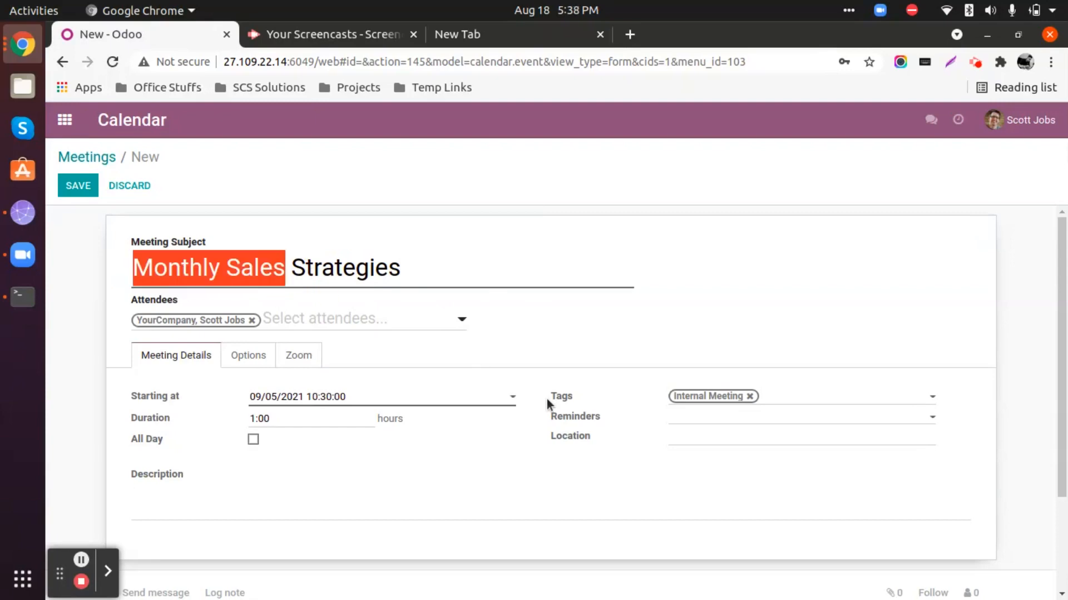
text(Marketing)
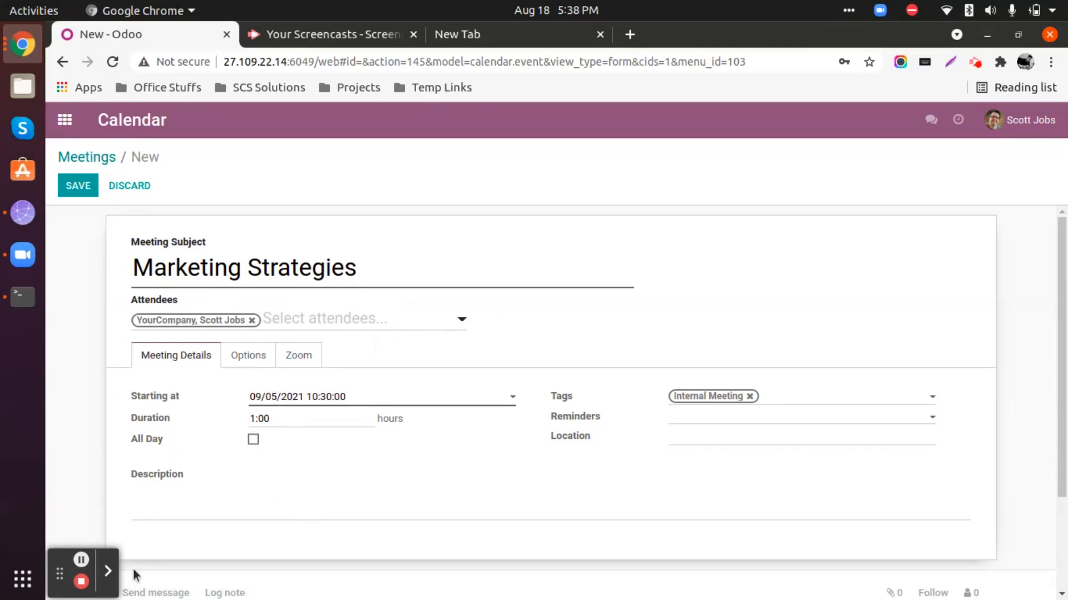
Make the meeting recurrent, repeating every 1 month for 5 repetitions.
click(257, 354)
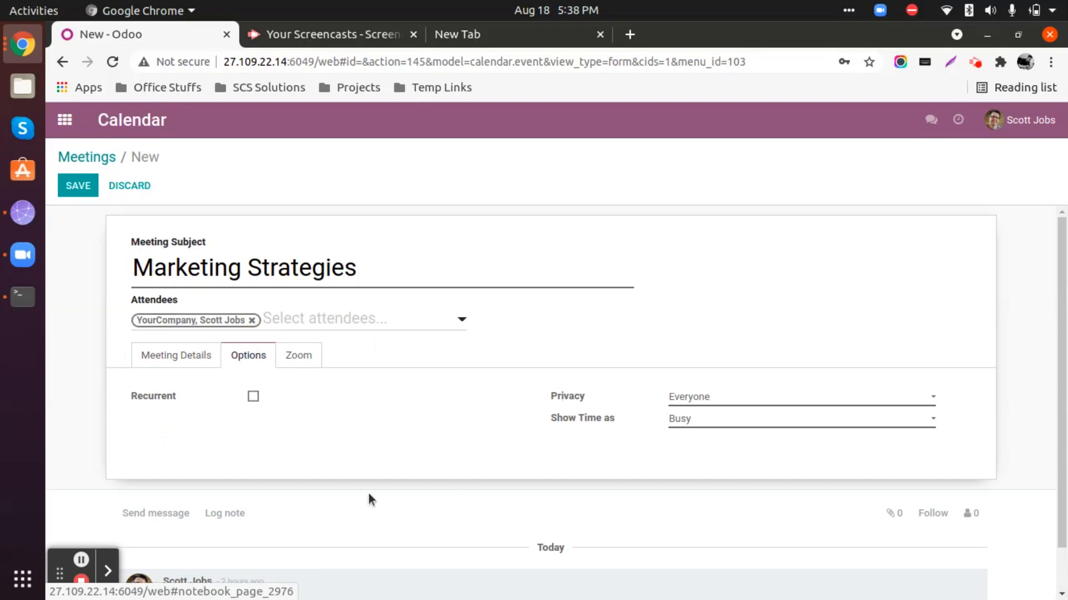
click(252, 398)
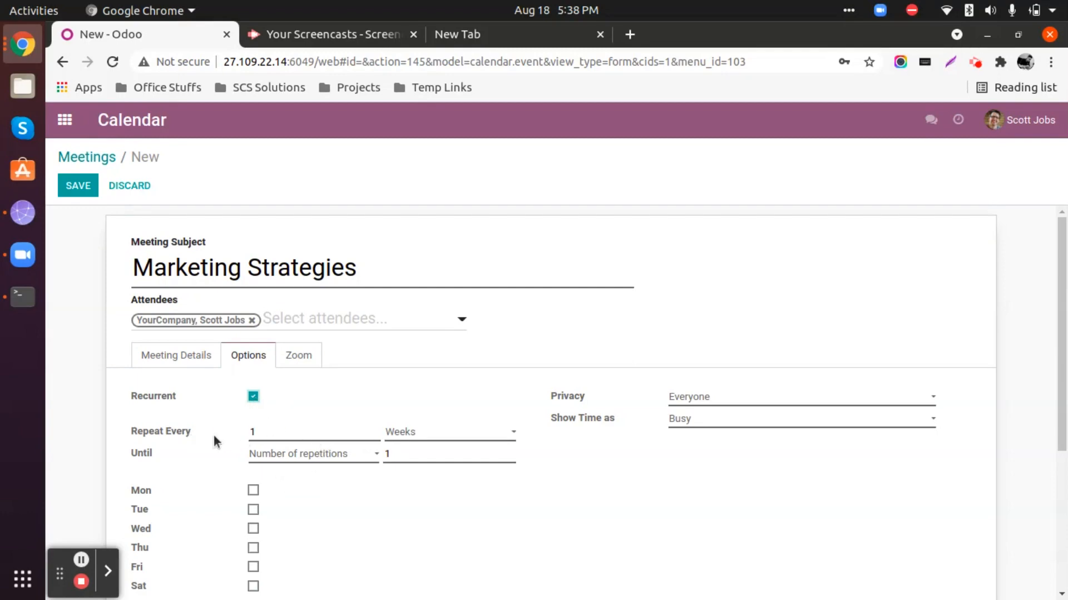
click(425, 436)
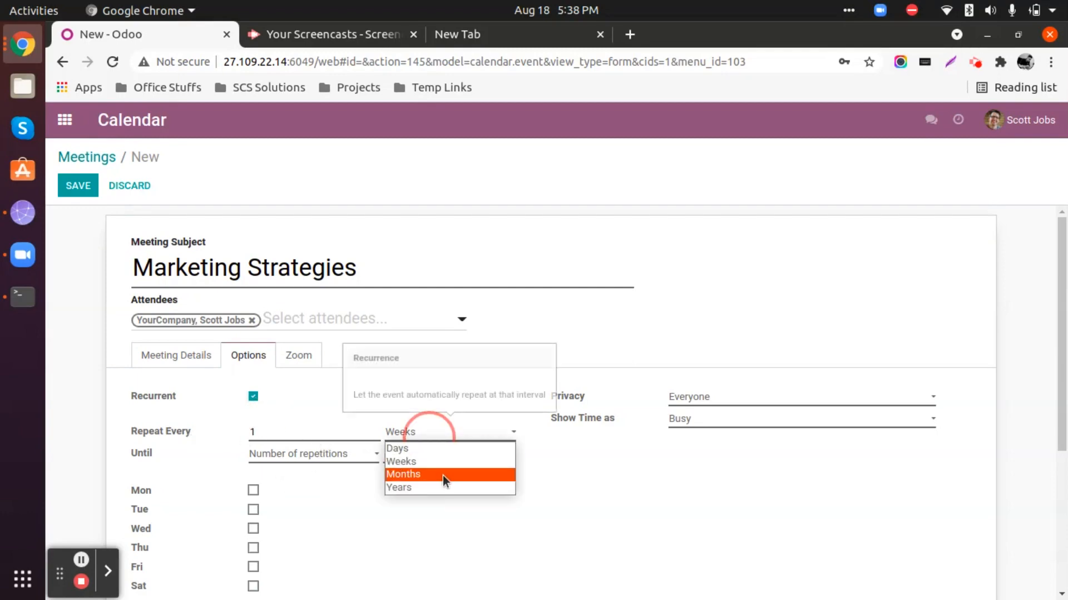
click(443, 479)
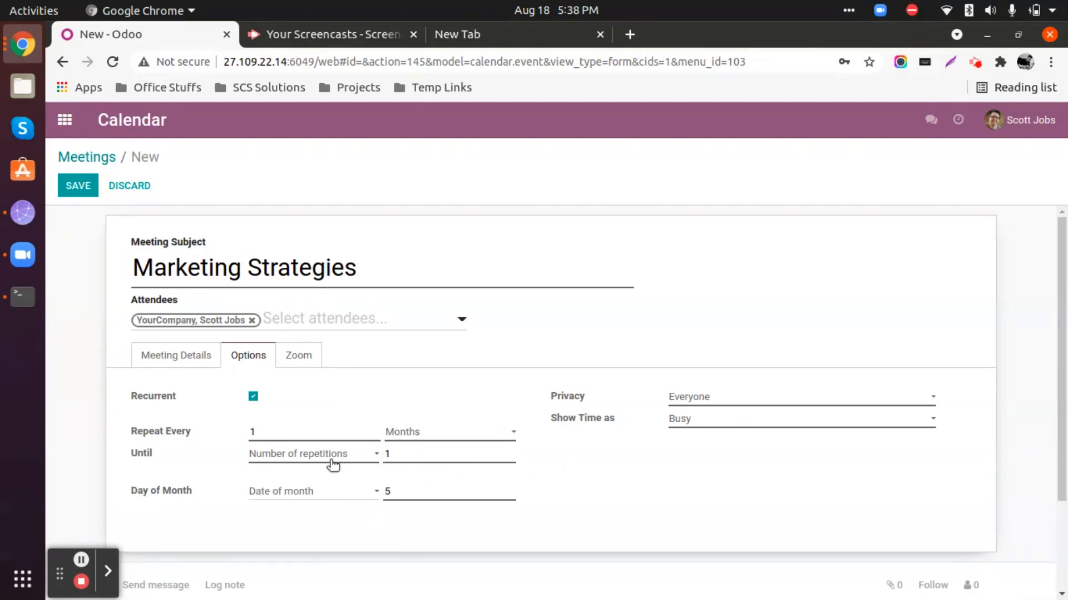
double_click(388, 454)
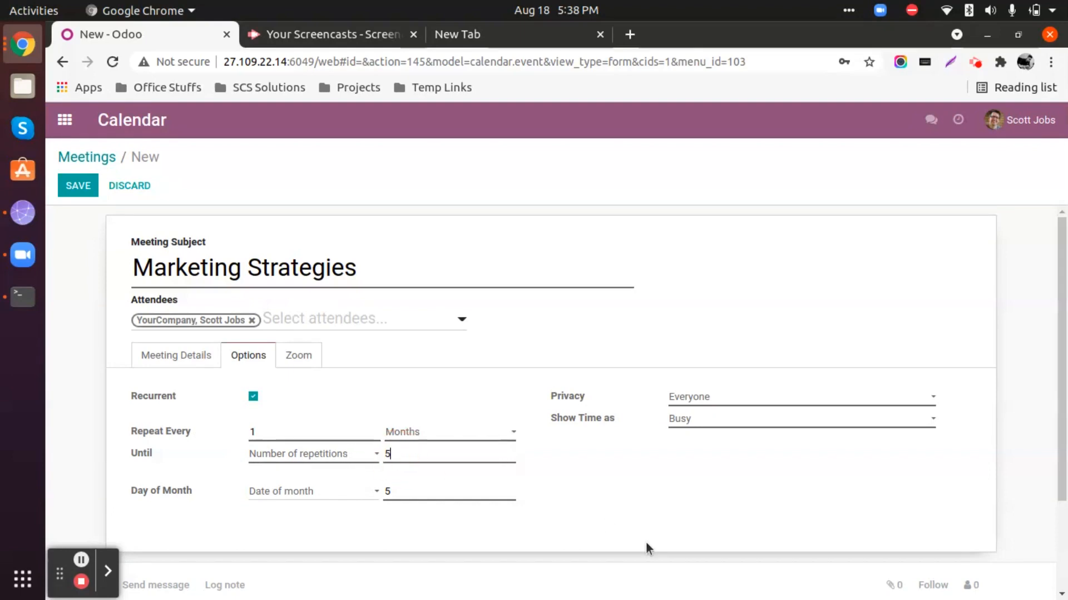
Set the monthly recurrence by day of month to the First Monday.
click(337, 492)
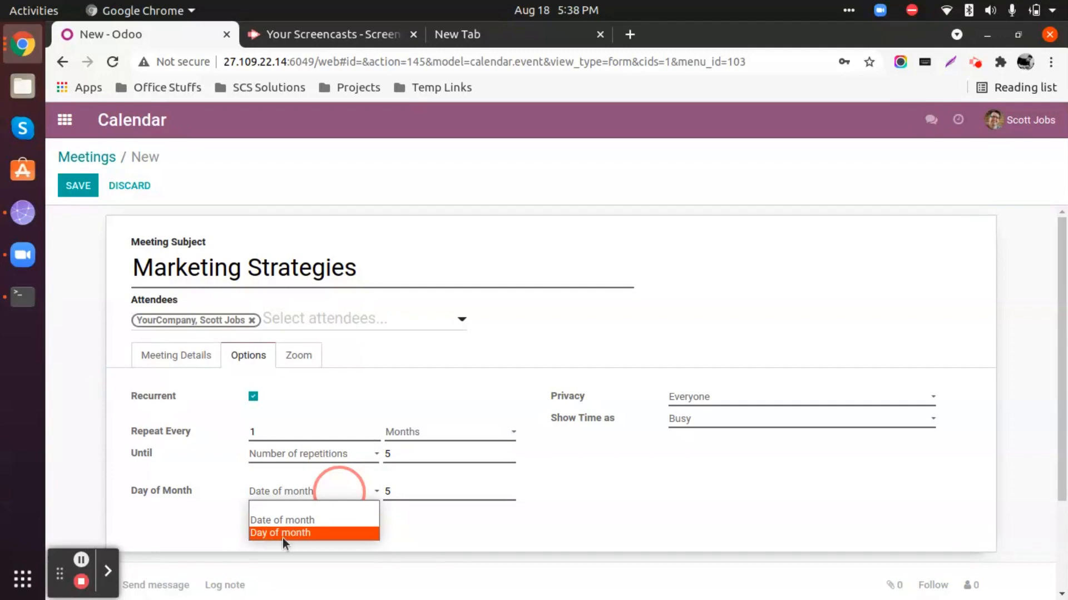
click(299, 532)
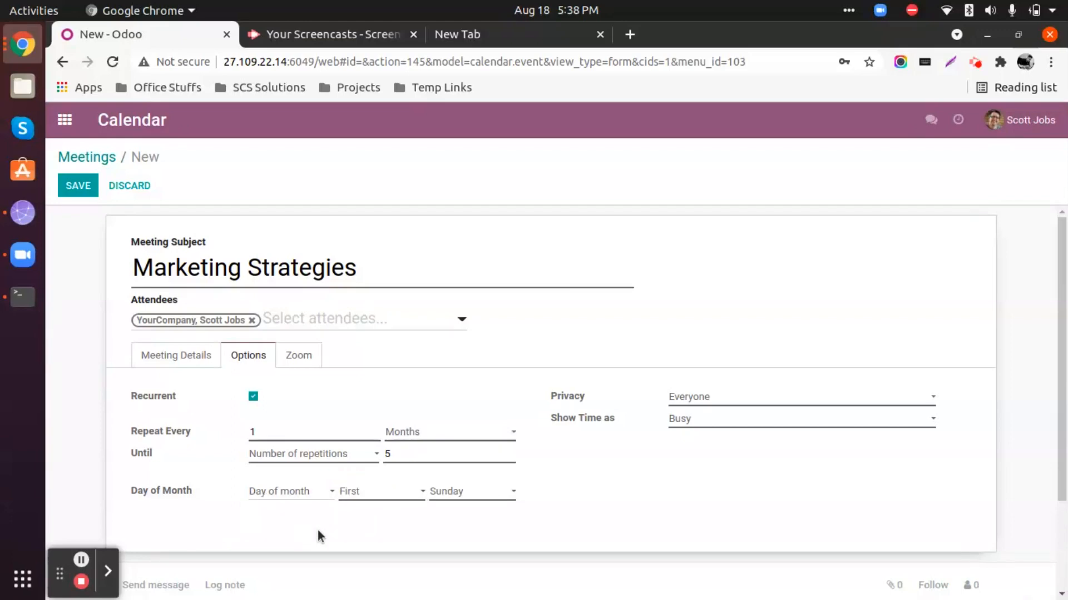
click(382, 492)
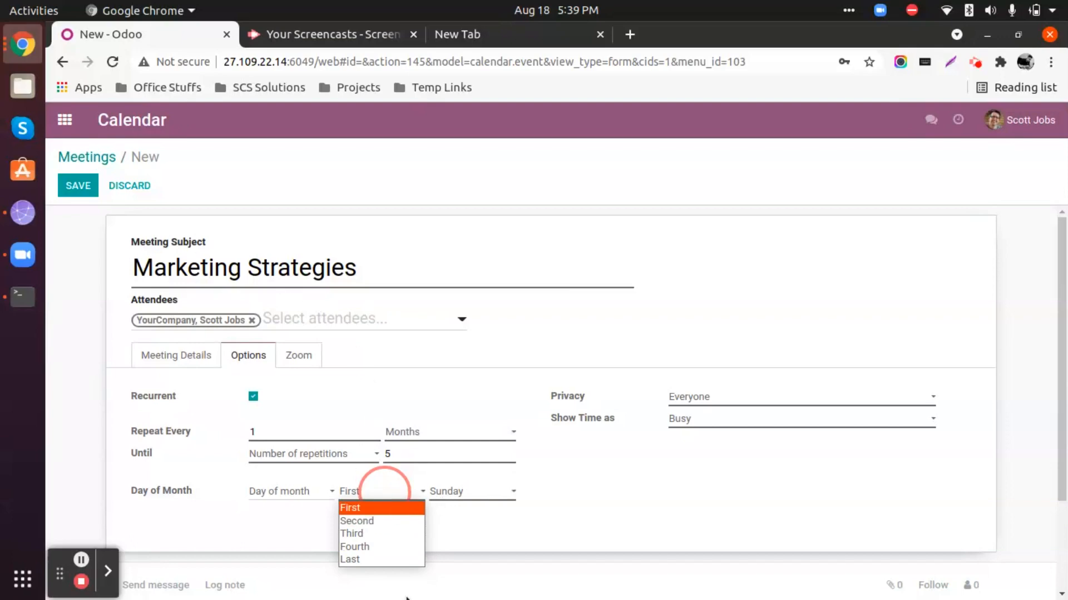
click(358, 509)
click(460, 501)
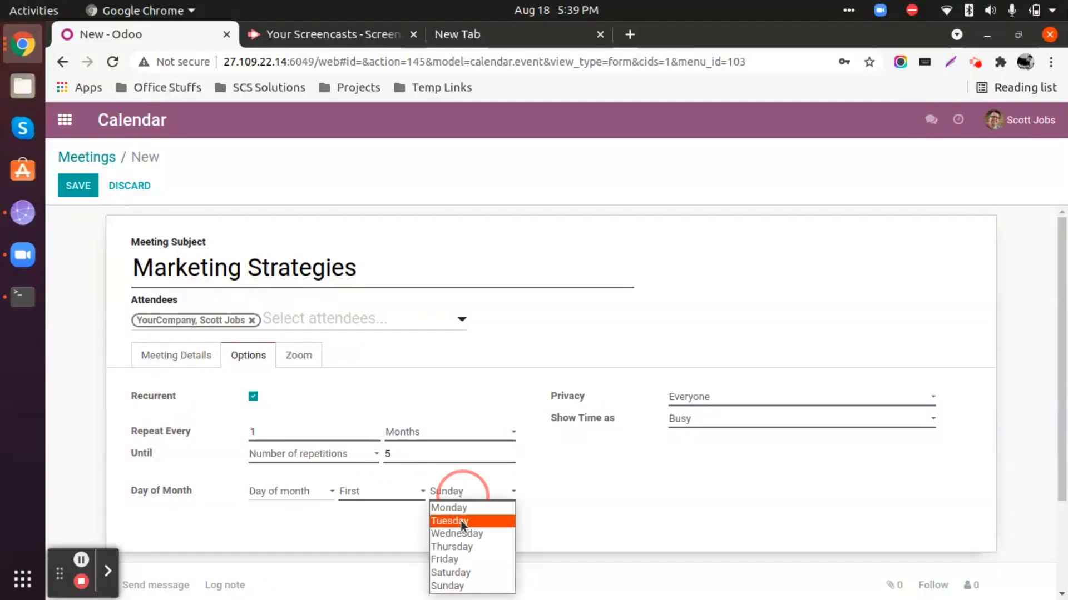
click(459, 507)
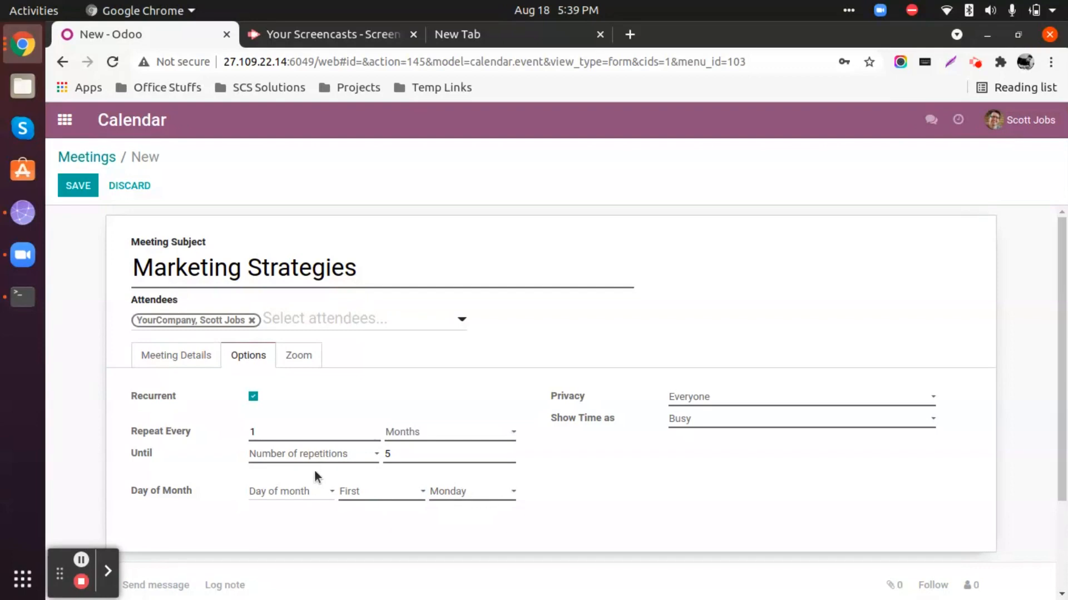
click(399, 452)
Enable scheduling a Zoom meeting for Marketing Strategies and save the record.
click(299, 359)
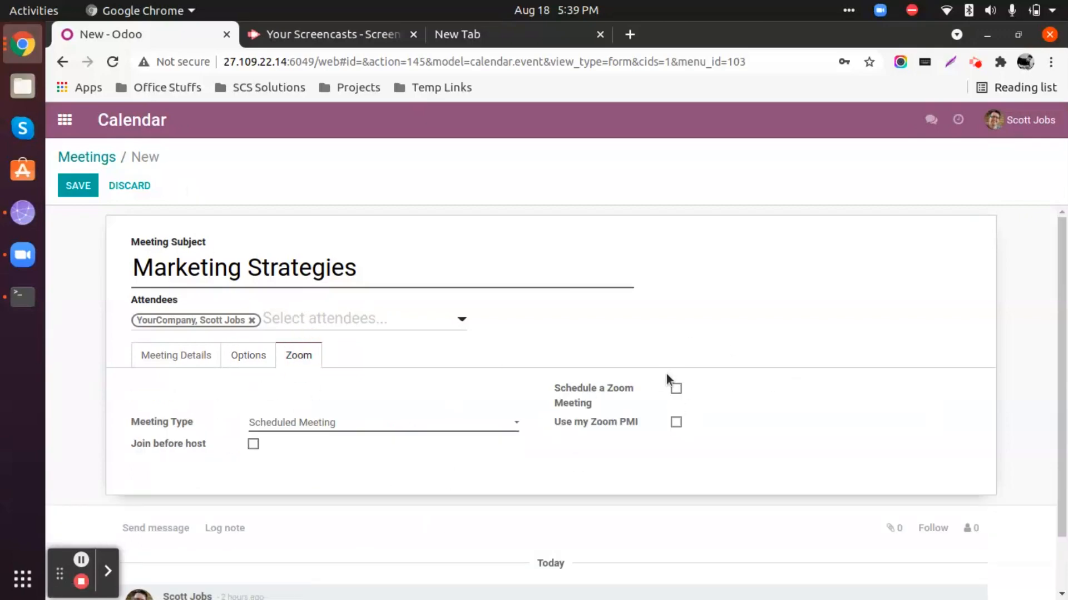
click(677, 389)
click(149, 357)
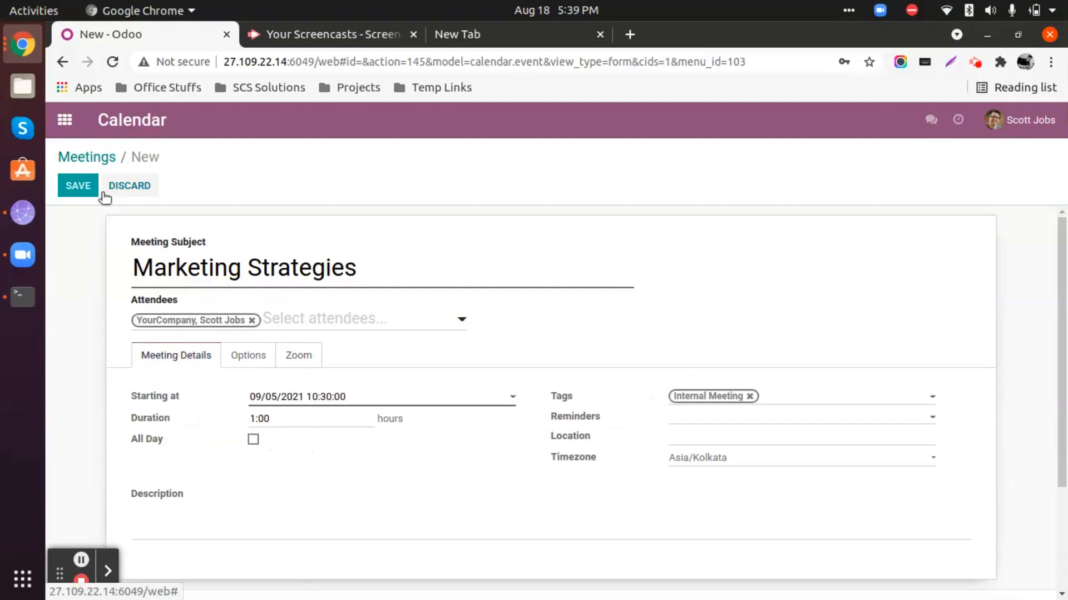
click(69, 189)
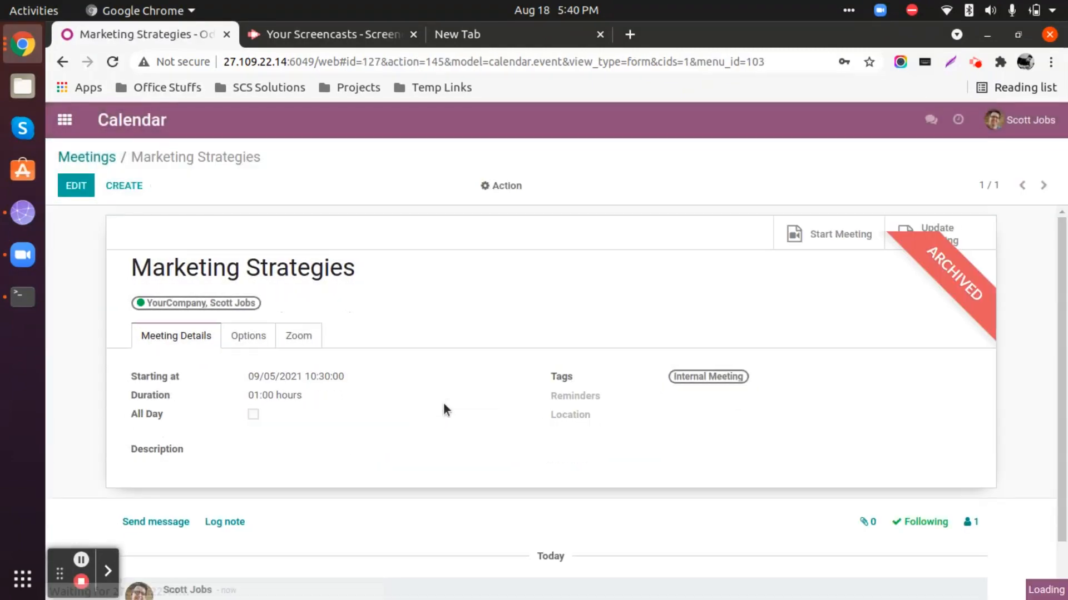
Review the Marketing Strategies occurrences in the meetings list and in the monthly calendar from August to November 2021.
click(85, 157)
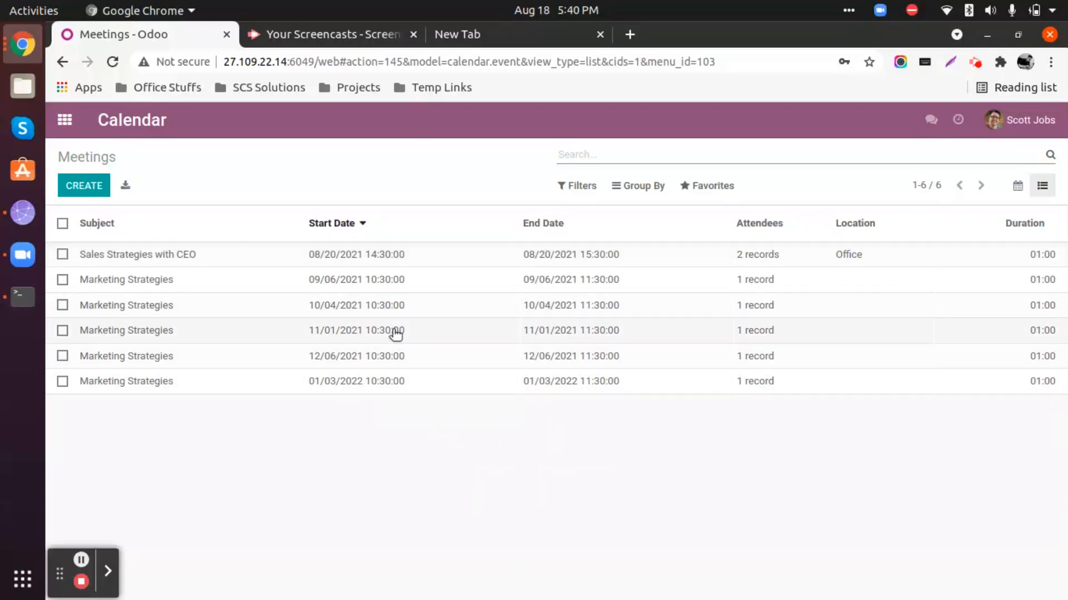
click(1023, 189)
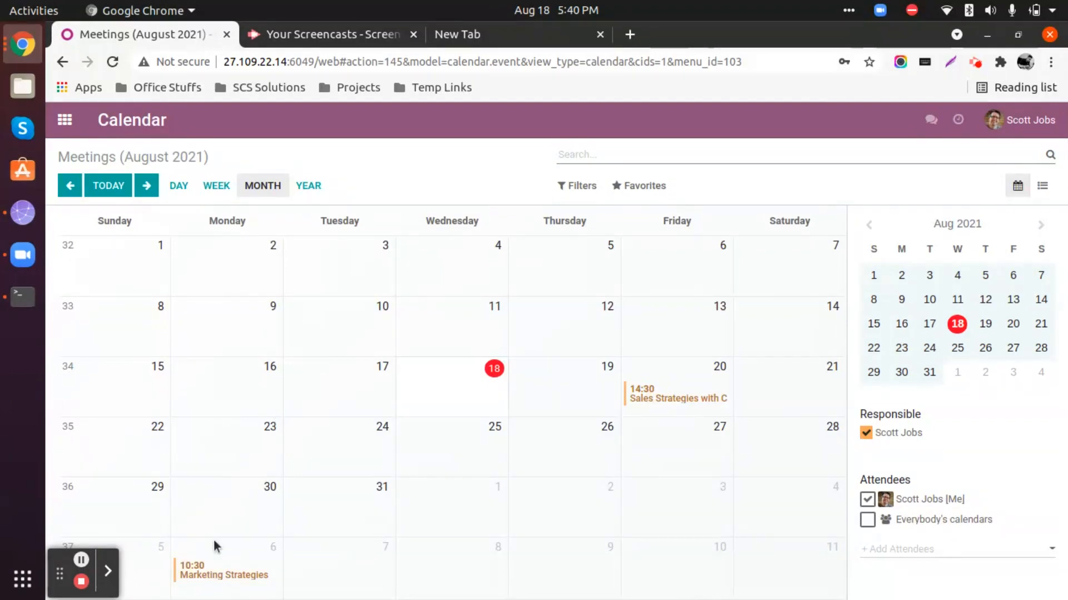
click(157, 192)
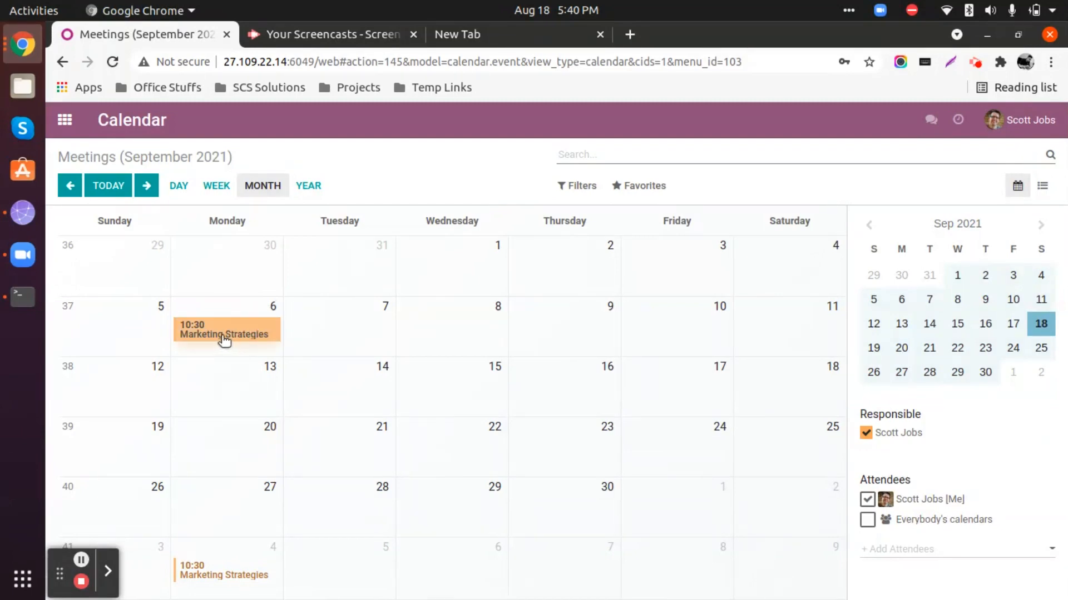
click(147, 191)
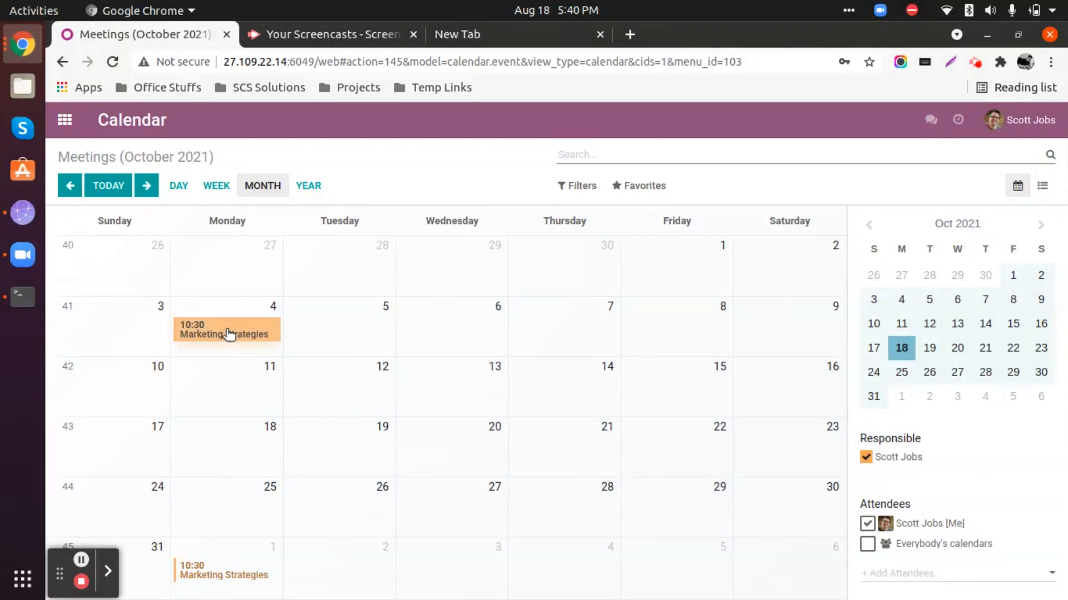
click(147, 187)
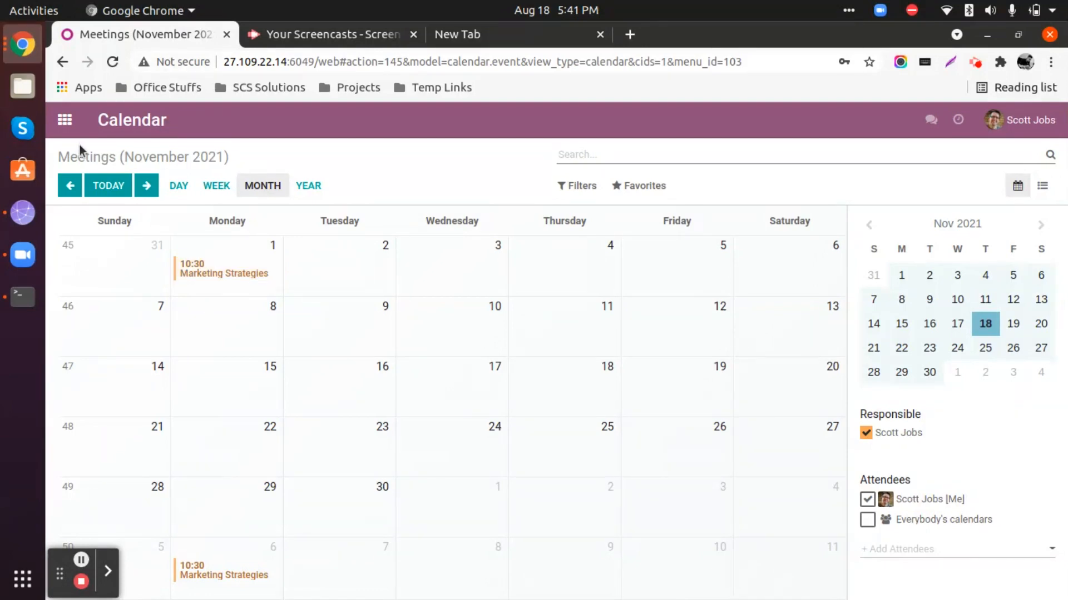
Reopen the Calendar app from the home screen and show August 2021 in month view.
click(65, 123)
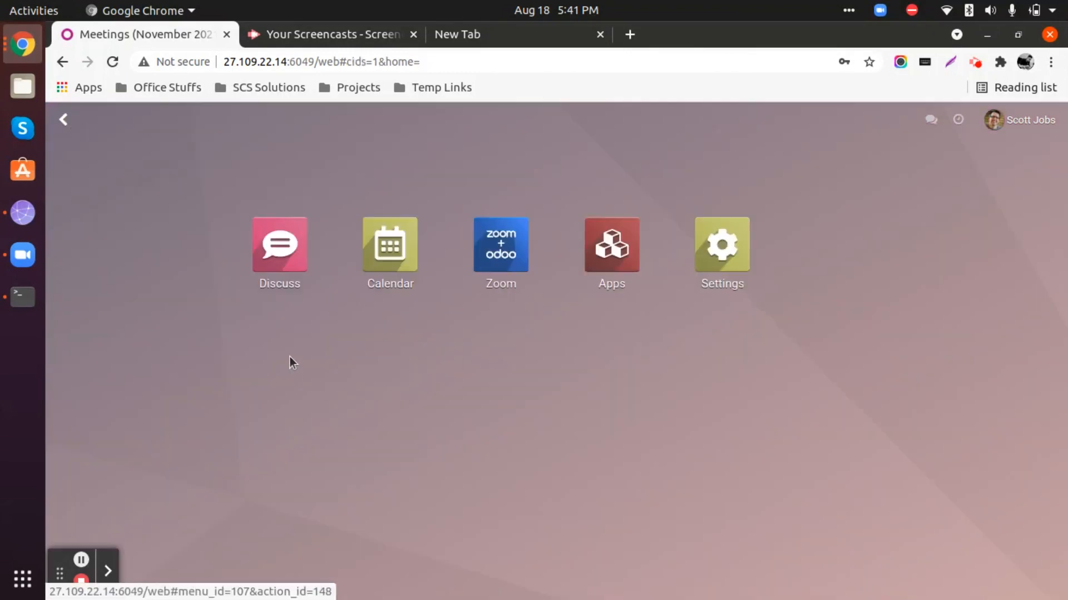
click(392, 258)
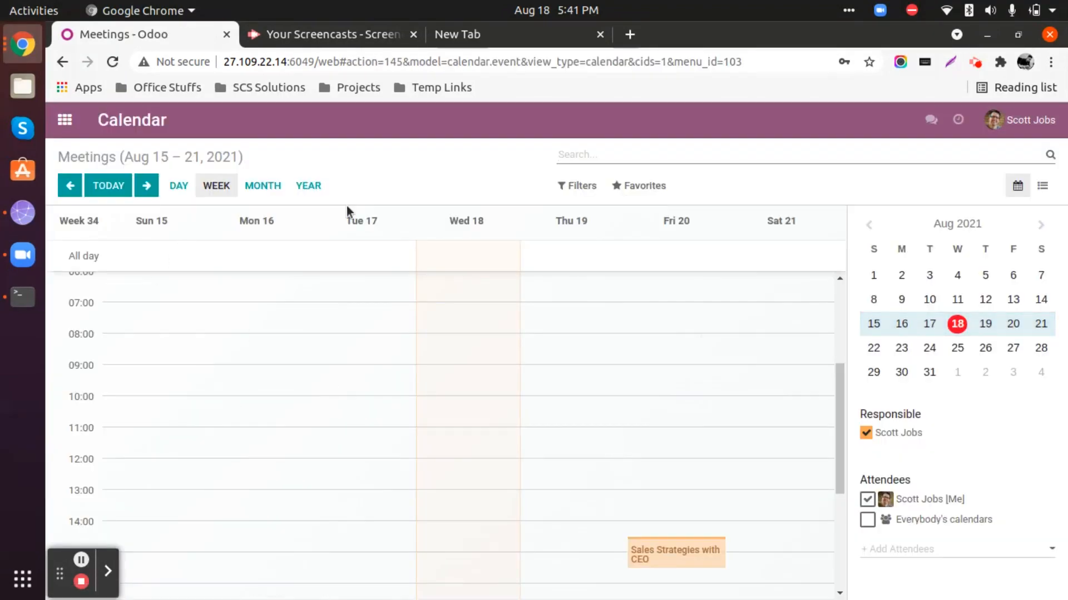
click(262, 187)
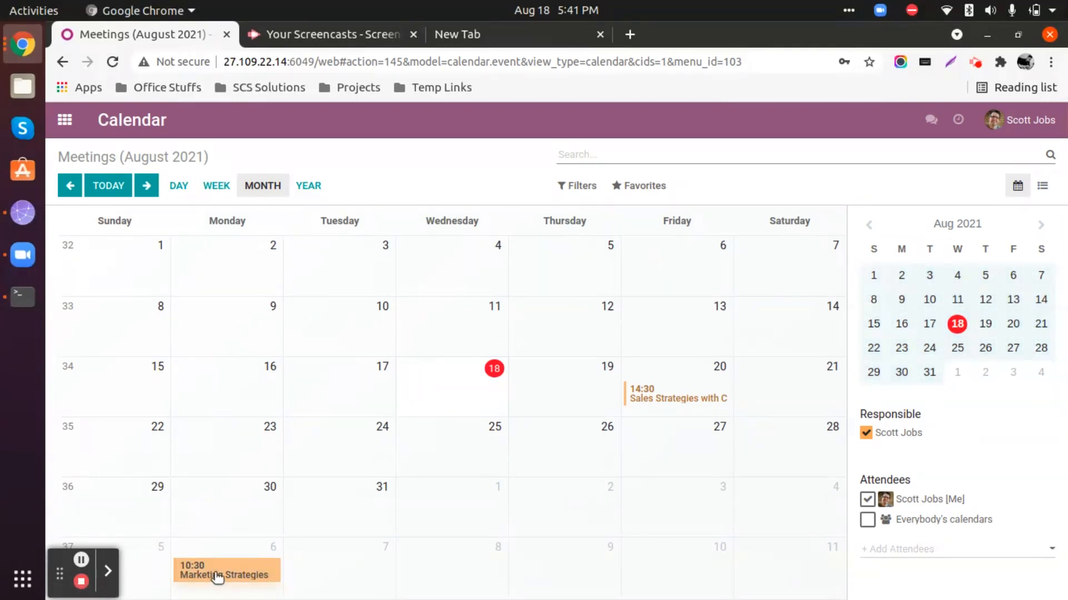
List the meetings by ascending start date and show the recurrence options of the 09/06/2021 Marketing Strategies meeting.
click(1042, 186)
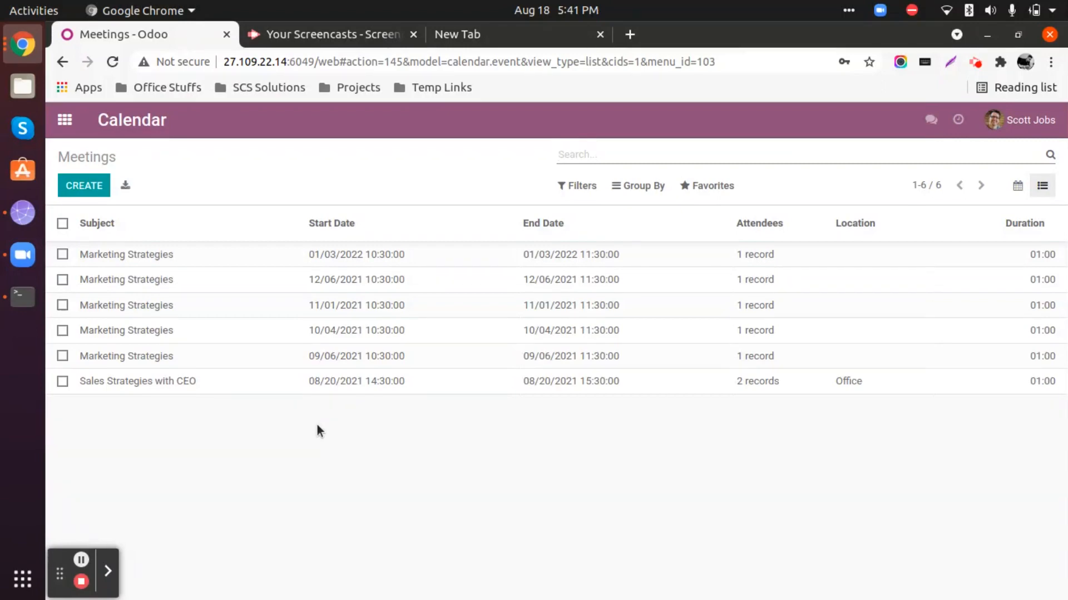
click(345, 226)
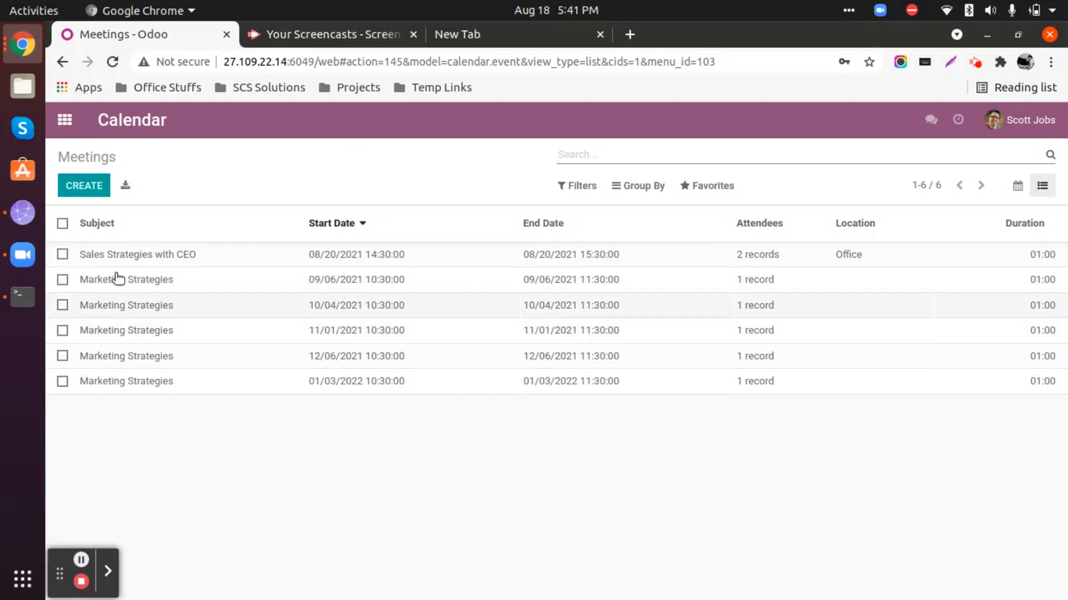
click(400, 281)
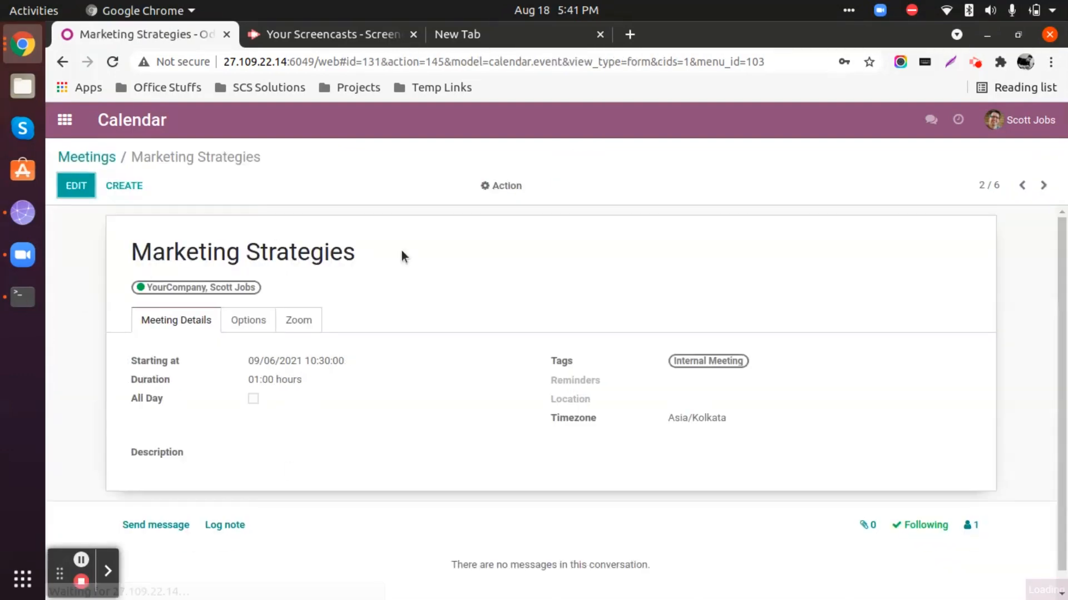
click(248, 321)
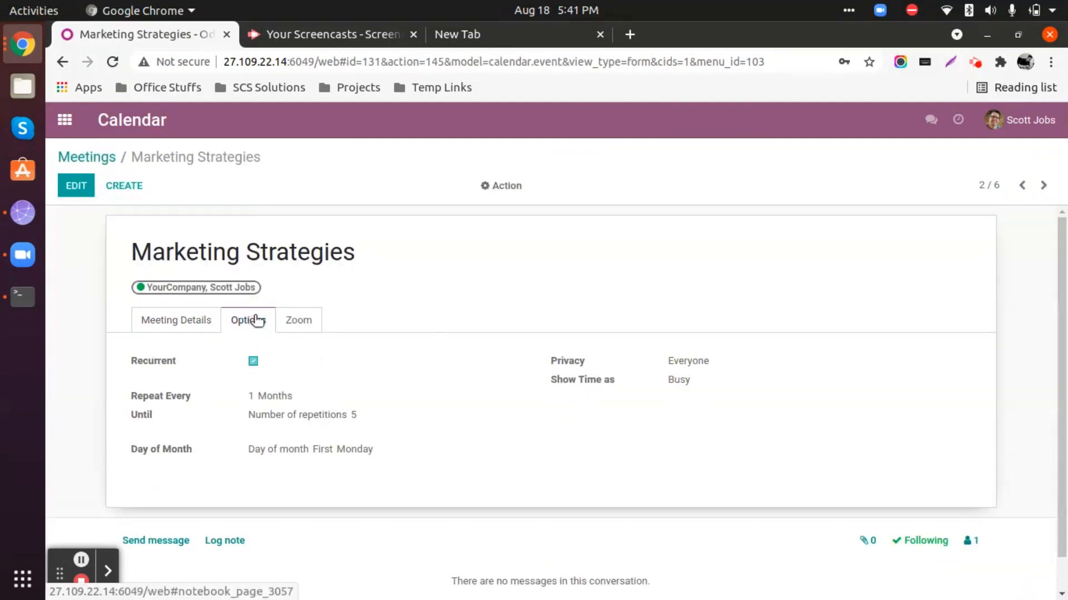
Return to the meetings list and review the occurrences by ascending start date.
click(89, 157)
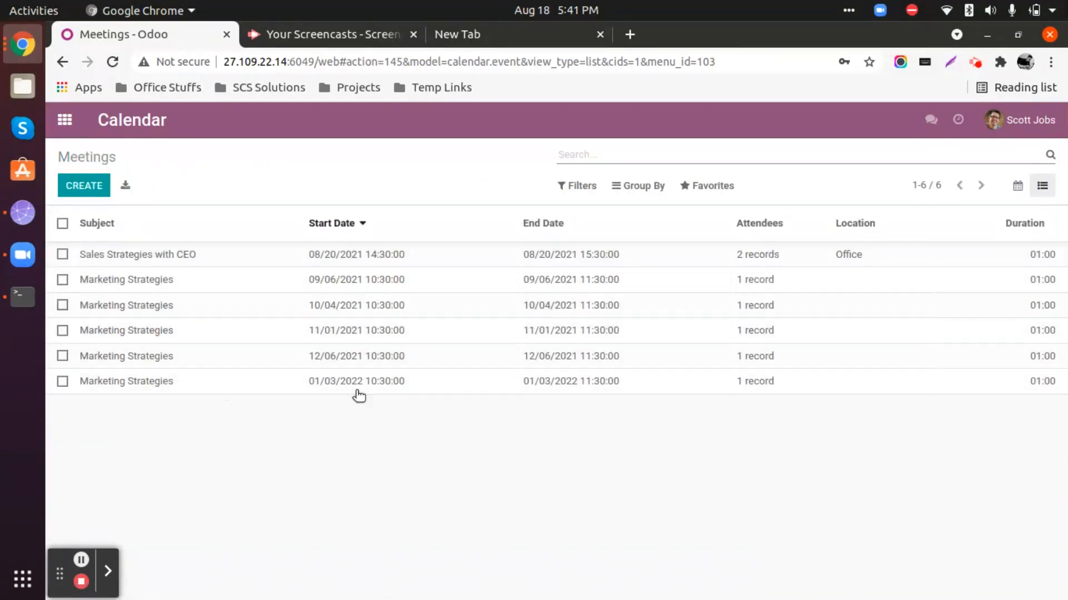
click(352, 222)
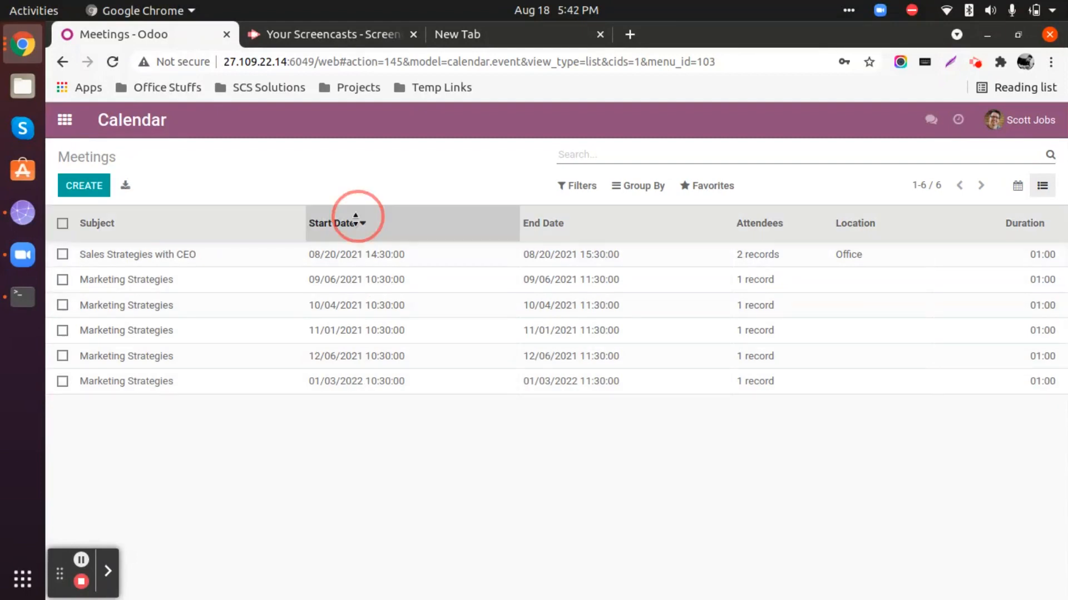
click(350, 223)
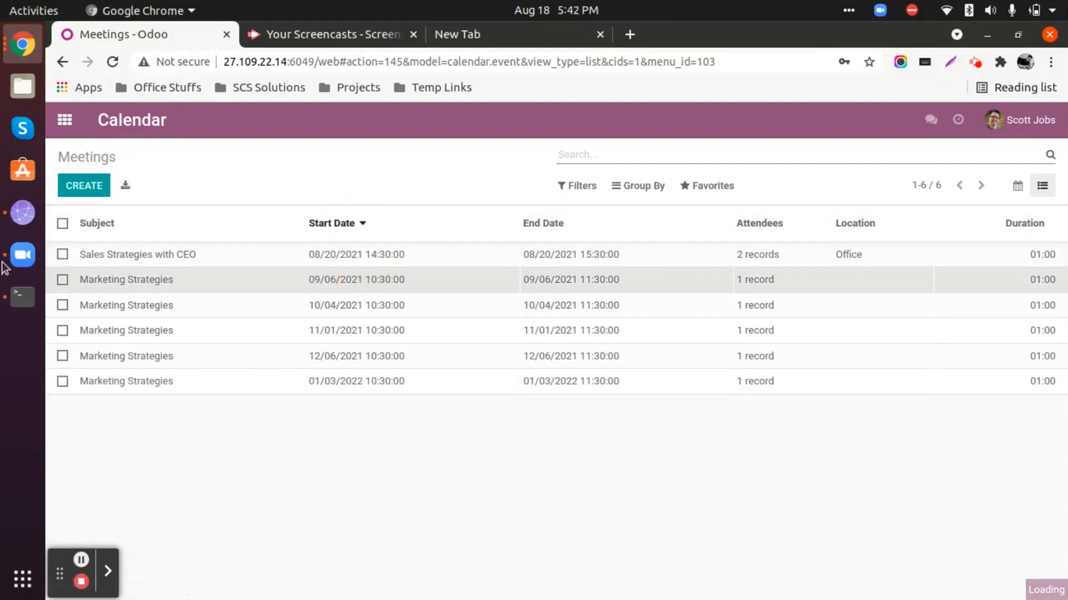
Edit the 09/06/2021 Marketing Strategies meeting so it repeats on the last Friday of the month.
click(362, 279)
click(77, 189)
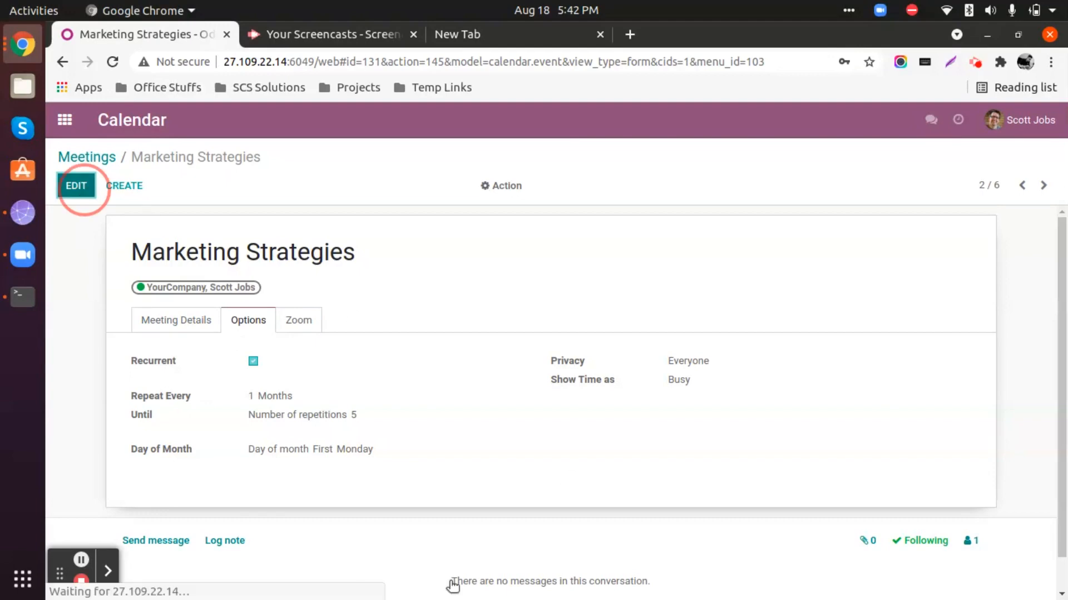
scroll(309, 492, down, 3)
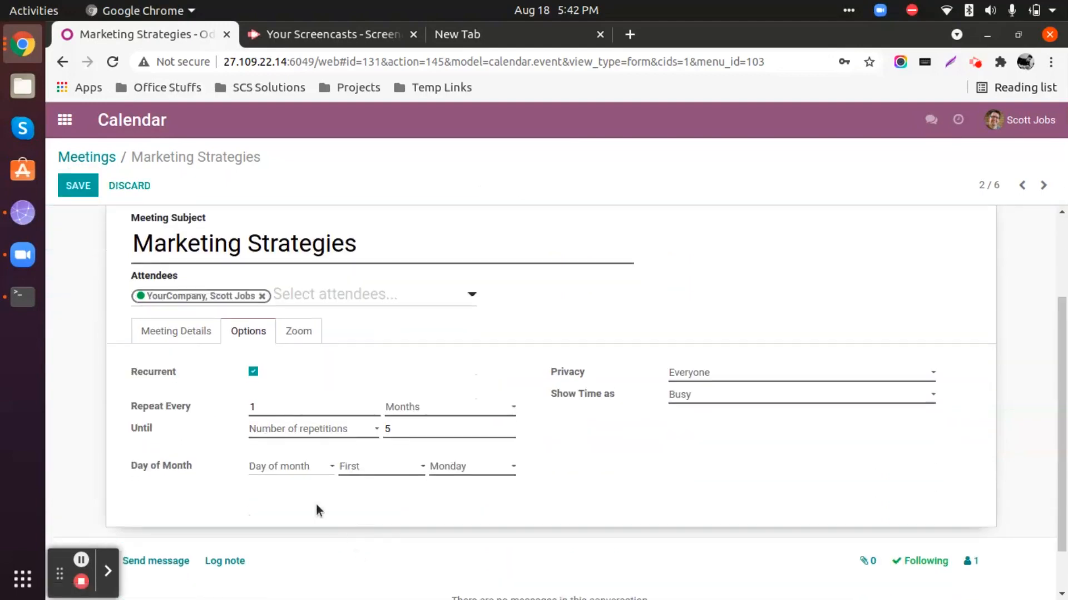
click(359, 465)
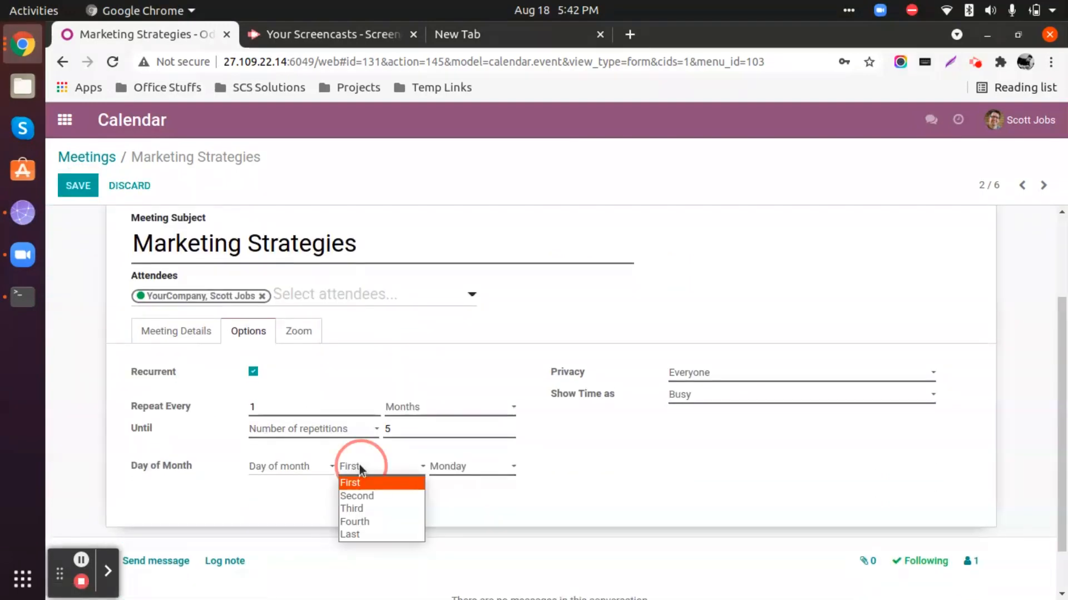
click(364, 533)
click(444, 467)
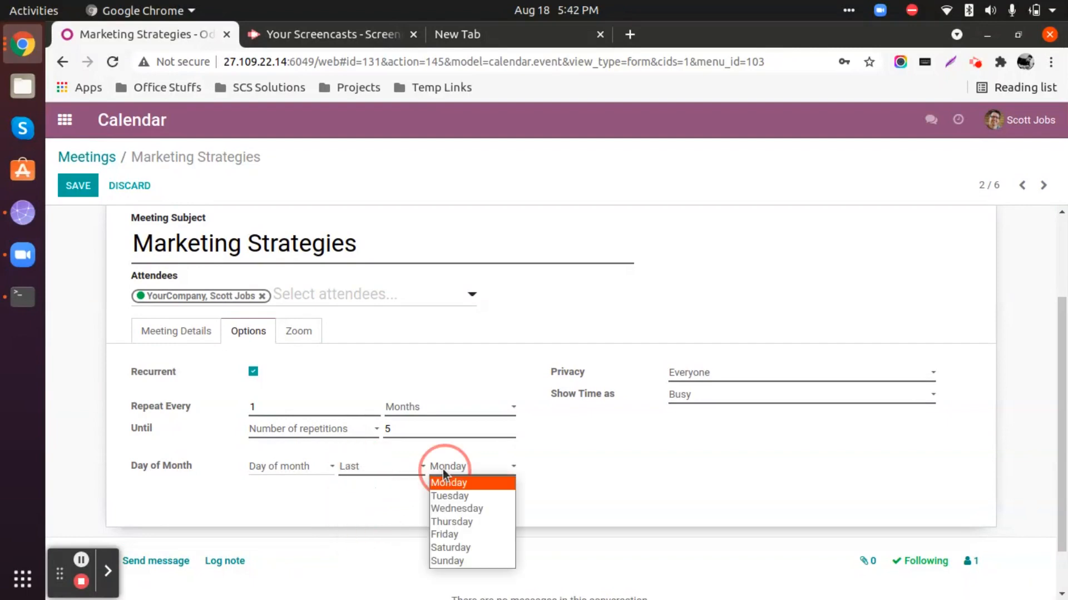
click(459, 534)
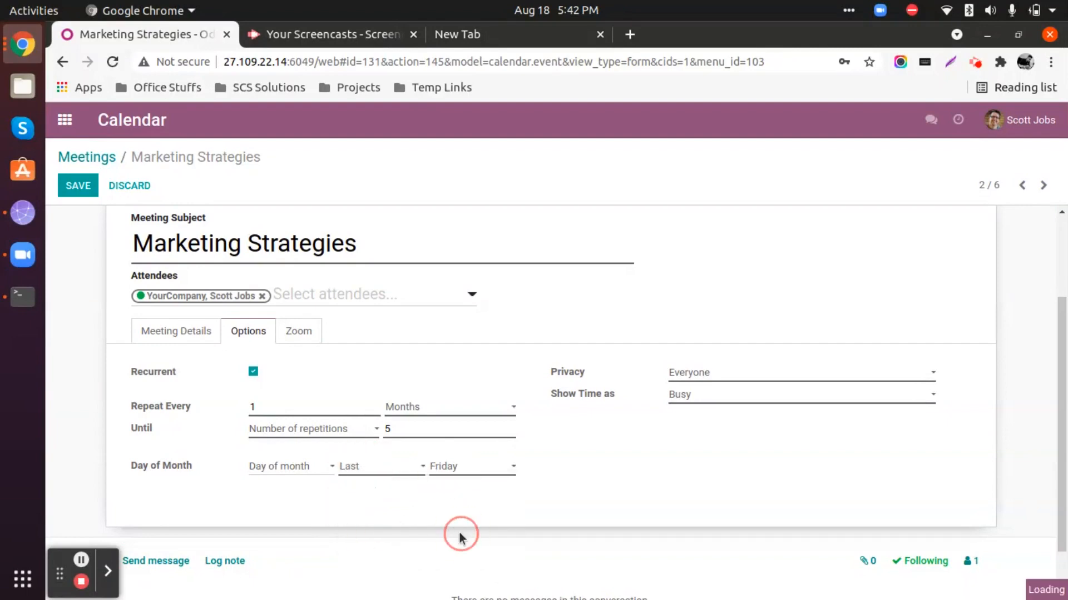
Save the recurrence change for this and following events, and close the two other browser tabs.
click(84, 183)
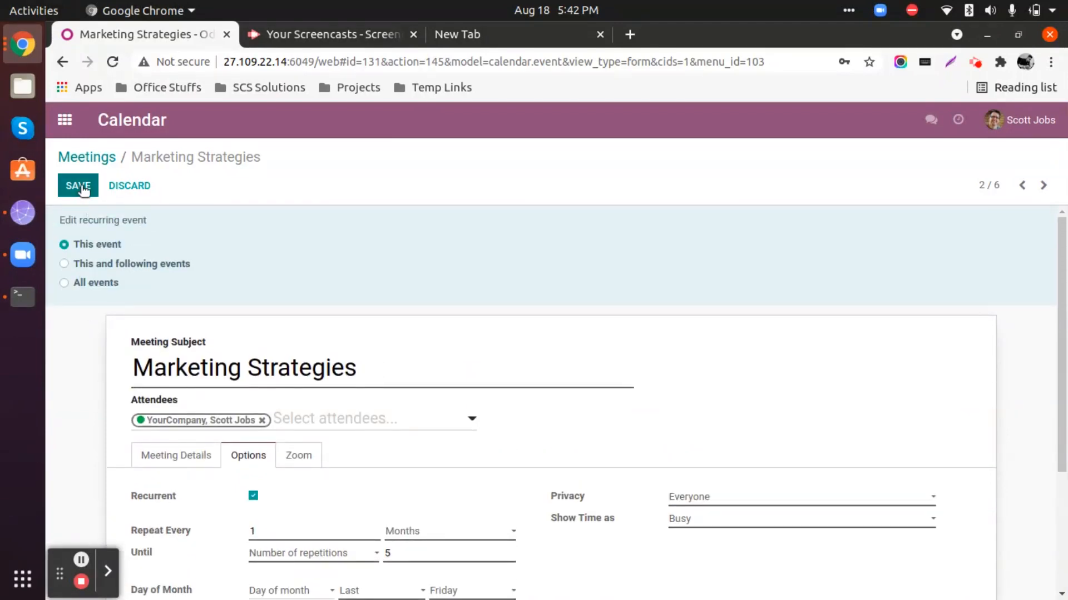
mouse_move(84, 265)
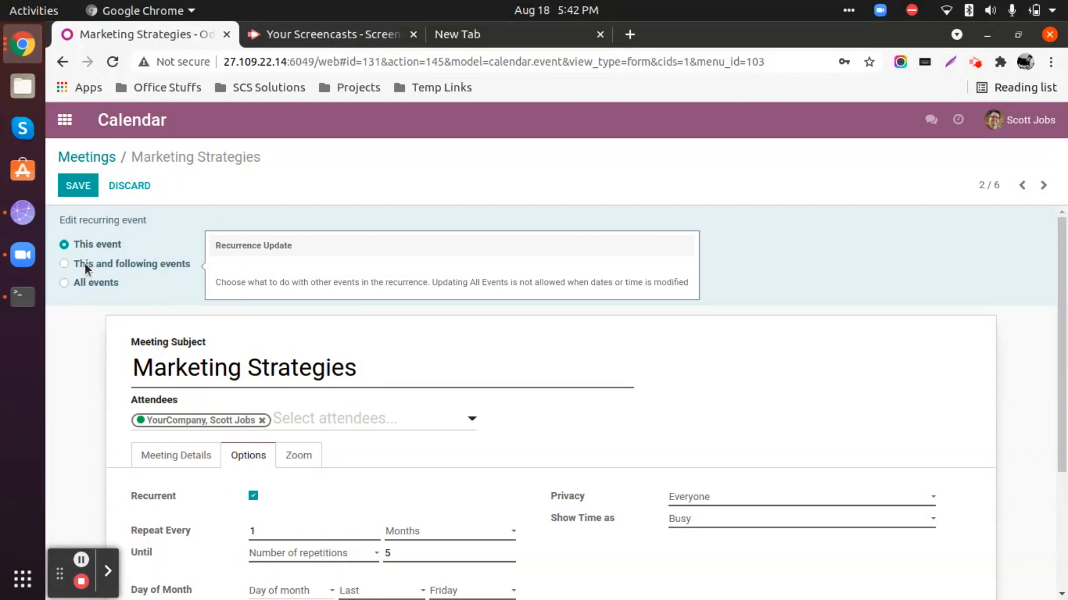
click(84, 265)
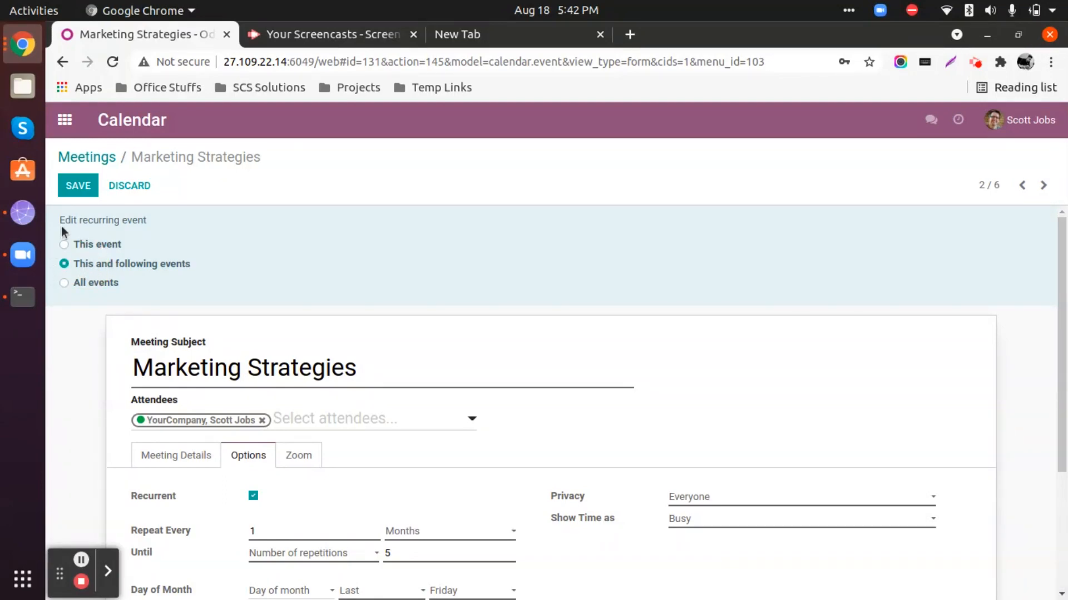
click(78, 189)
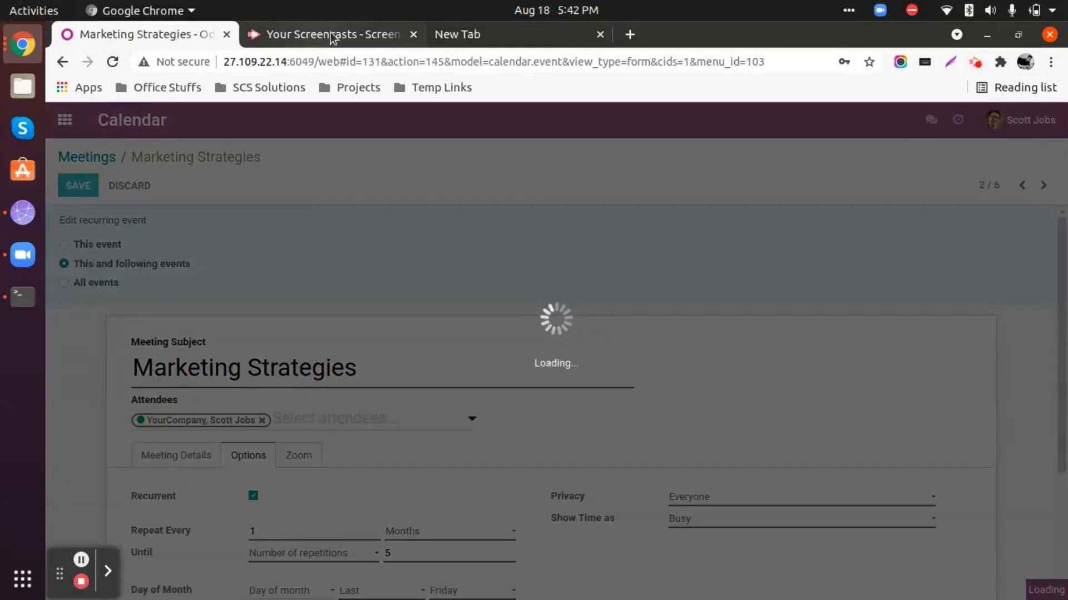
click(412, 37)
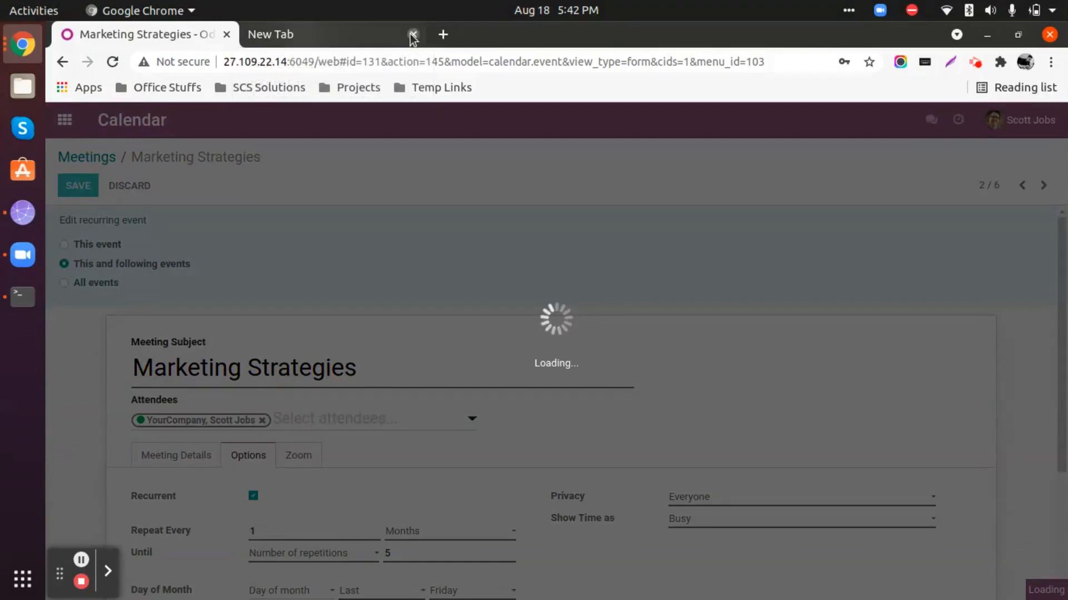
click(412, 36)
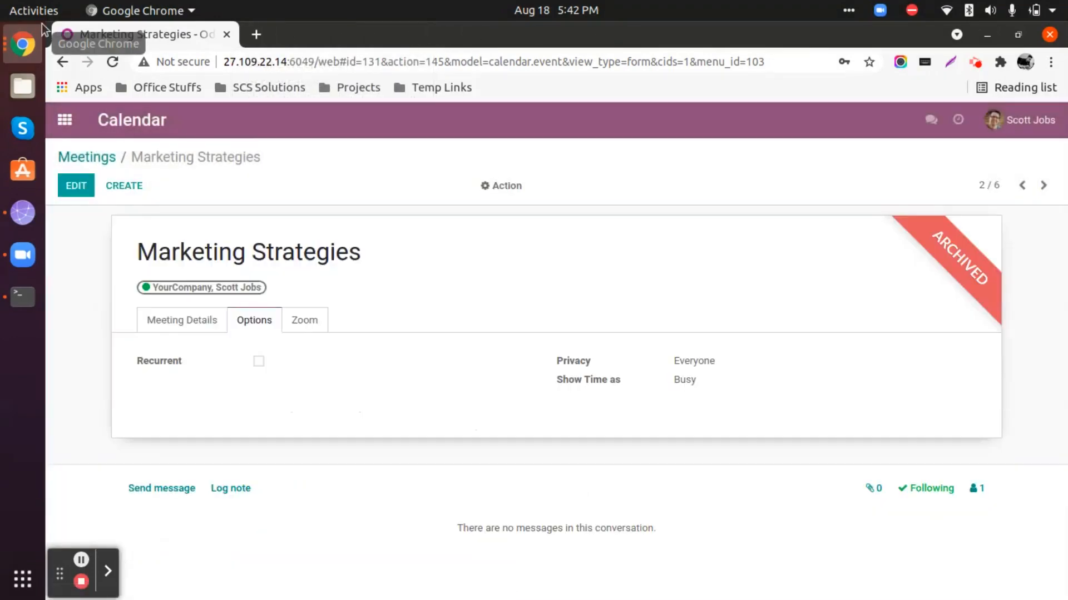
Reopen the Calendar app from the home screen and switch the August 2021 meetings to month view.
click(66, 120)
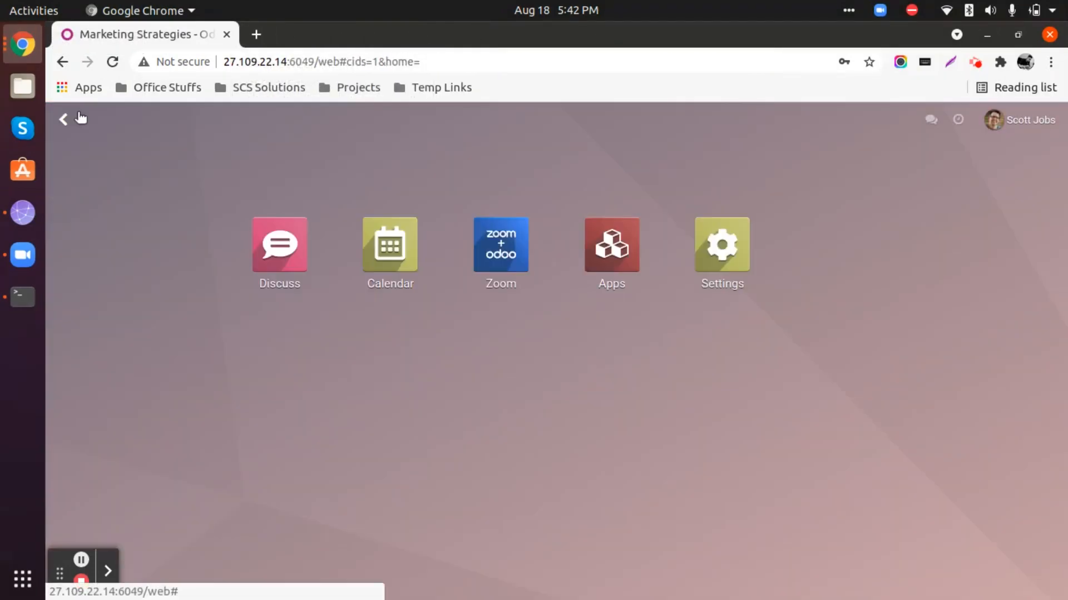
click(391, 245)
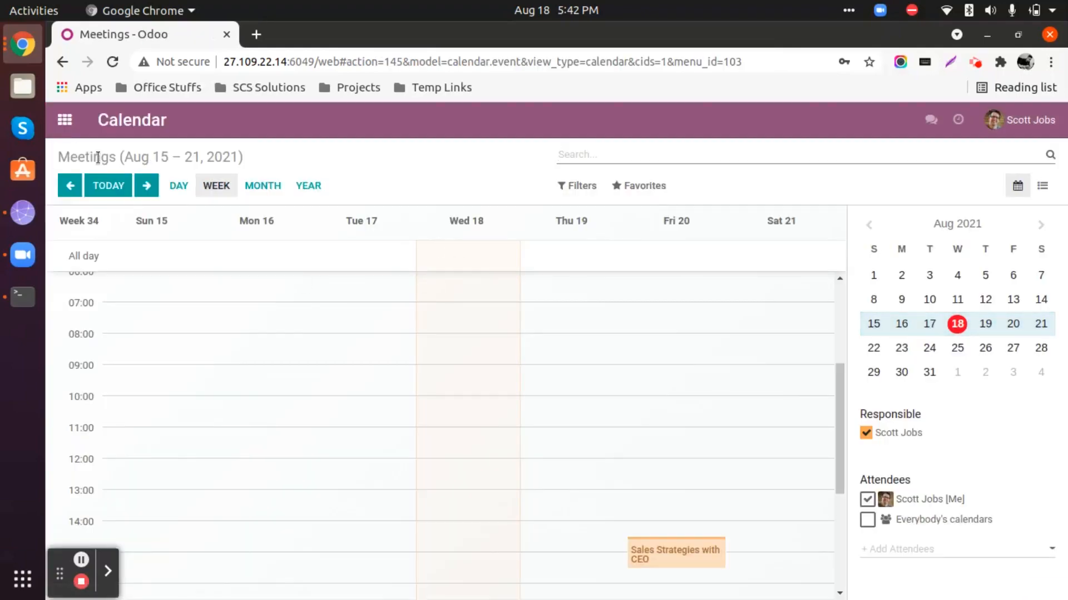
click(259, 185)
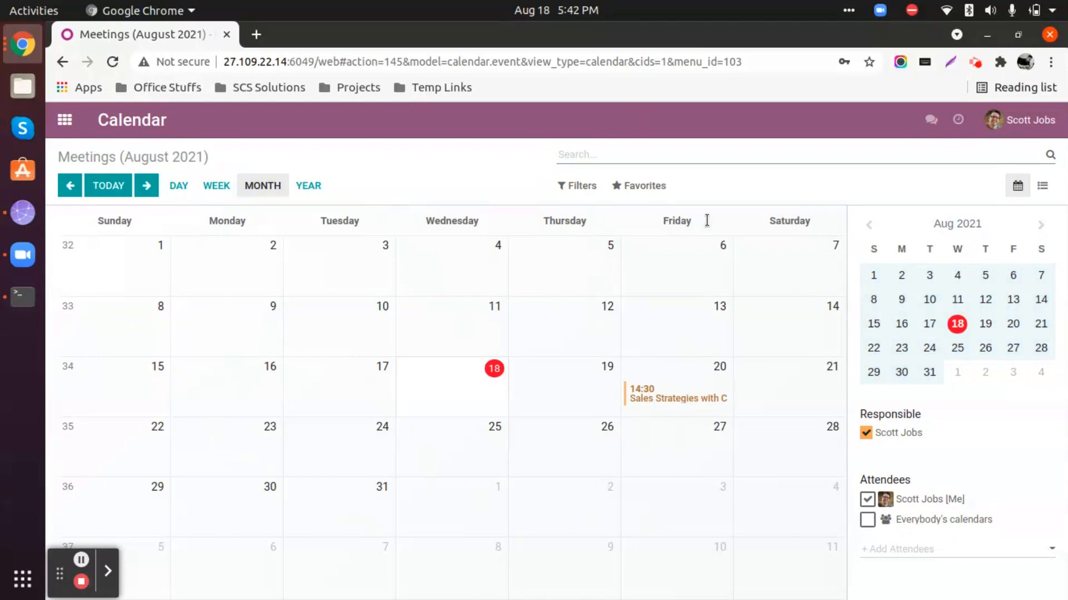
List the meetings by ascending start date and view the details of the 09/24/2021 Marketing Strategies meeting.
click(1044, 189)
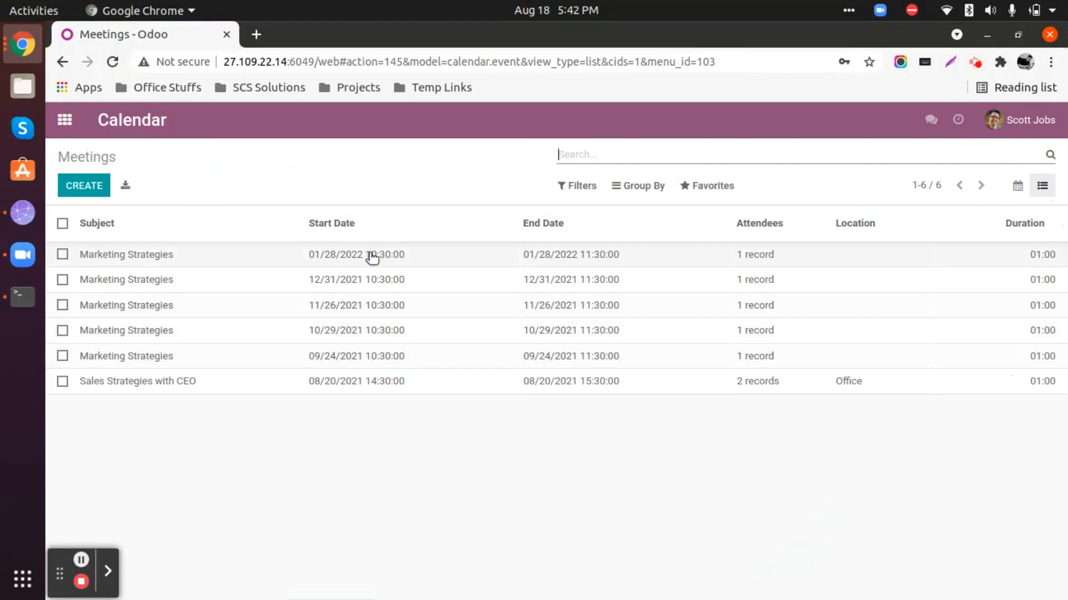
click(348, 224)
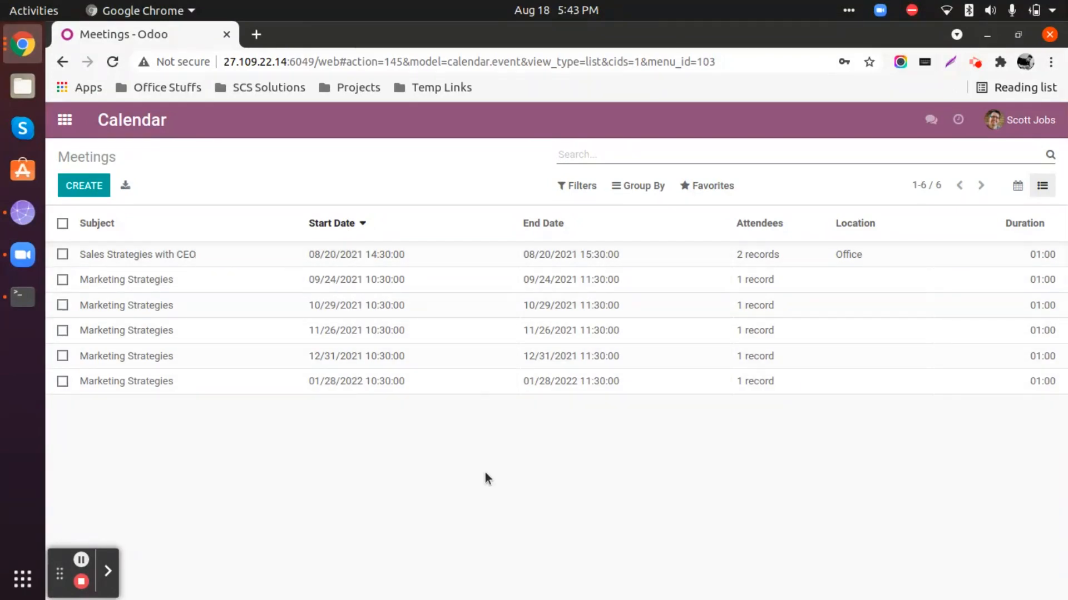
click(322, 281)
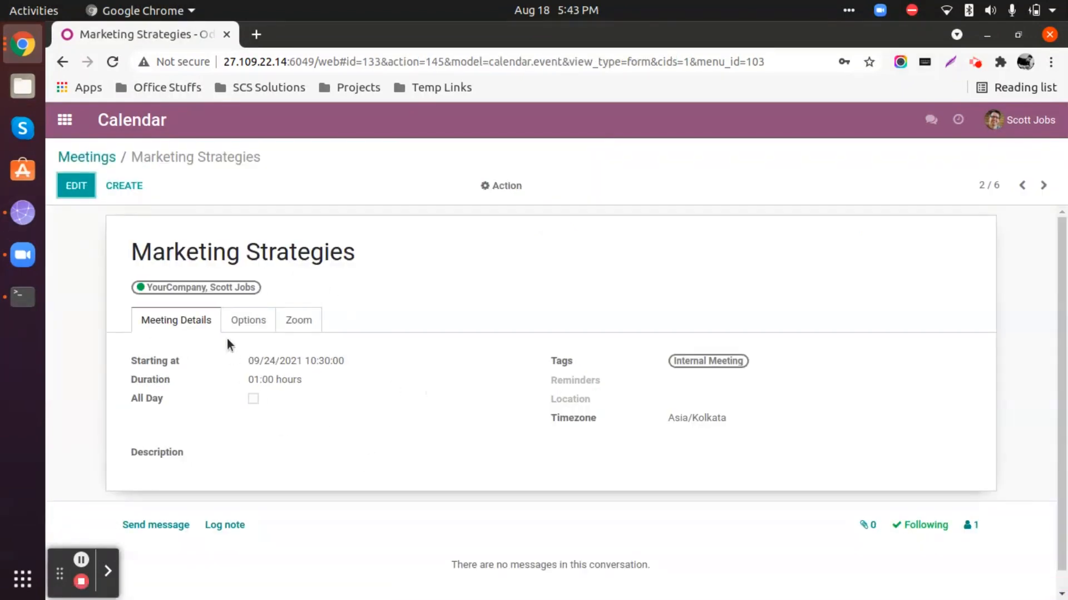
click(94, 161)
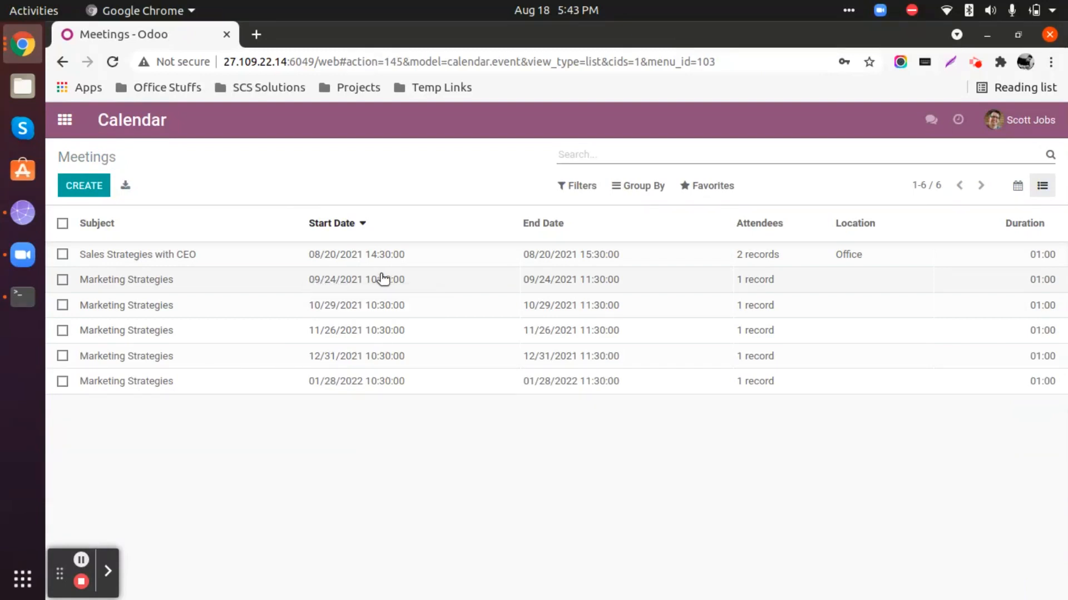
Check the September Marketing Strategies date against the last Friday of September in the system calendar.
click(590, 9)
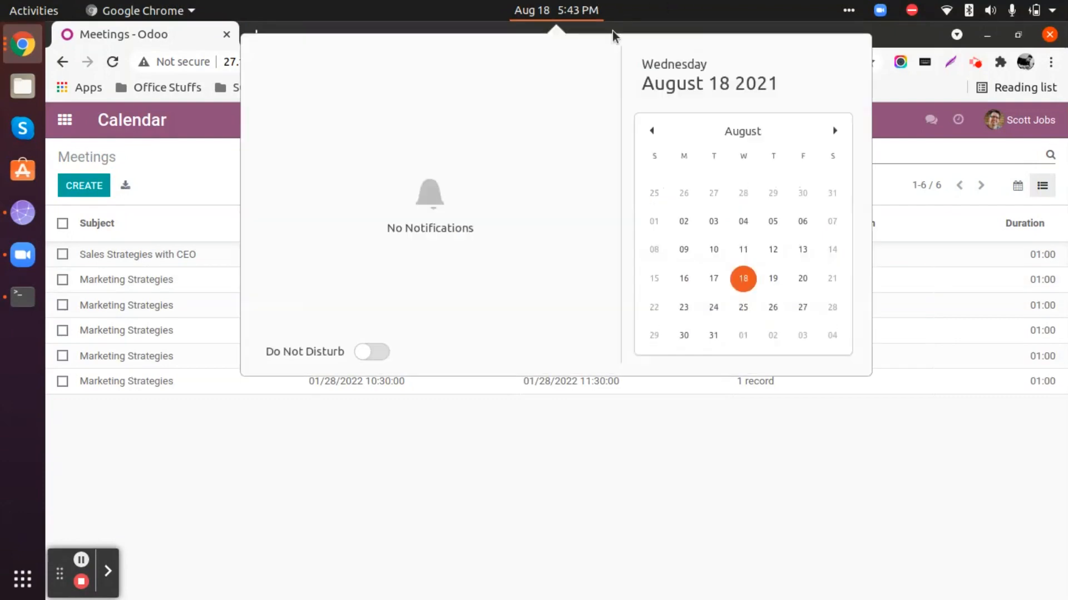
click(836, 133)
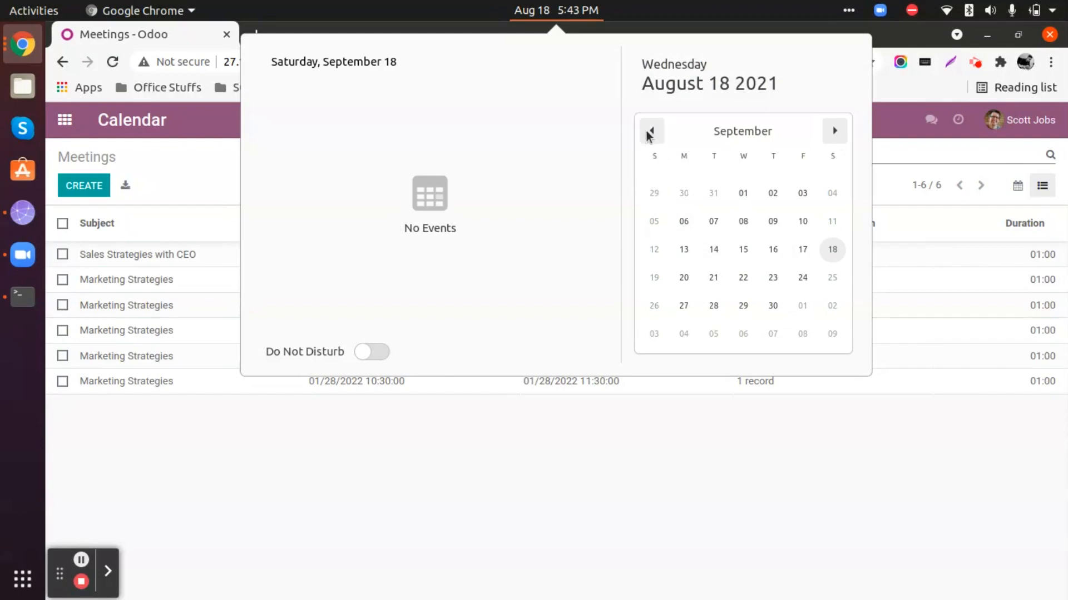
click(651, 133)
click(829, 132)
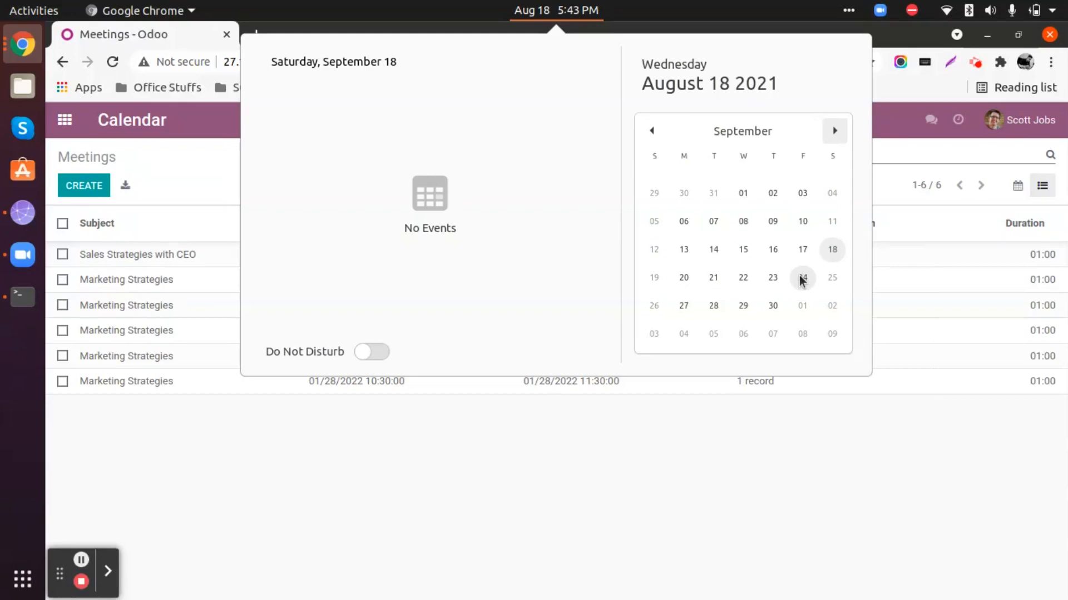
click(630, 530)
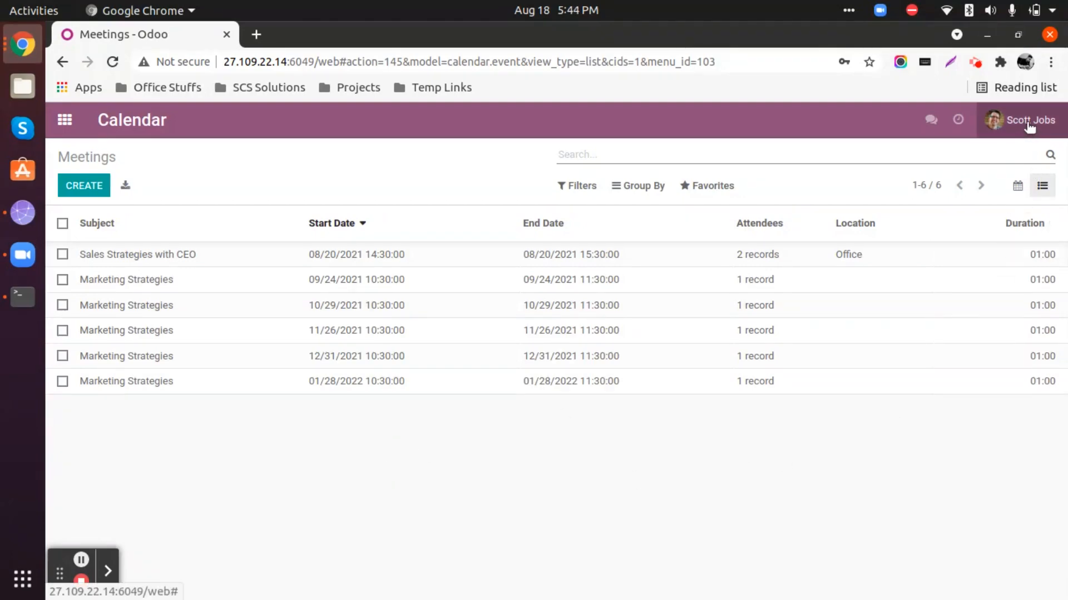
click(973, 63)
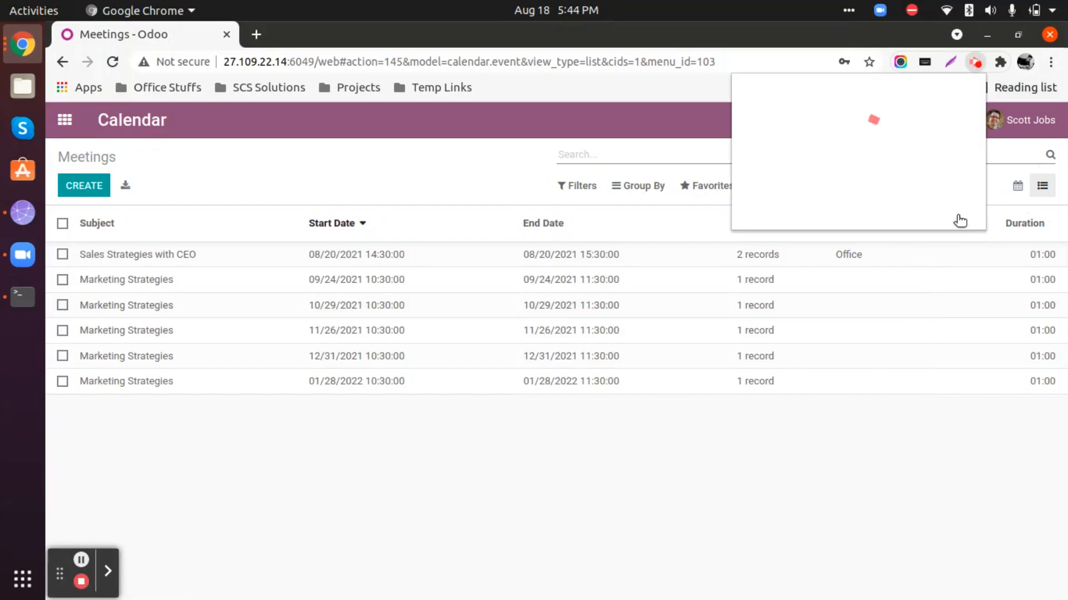